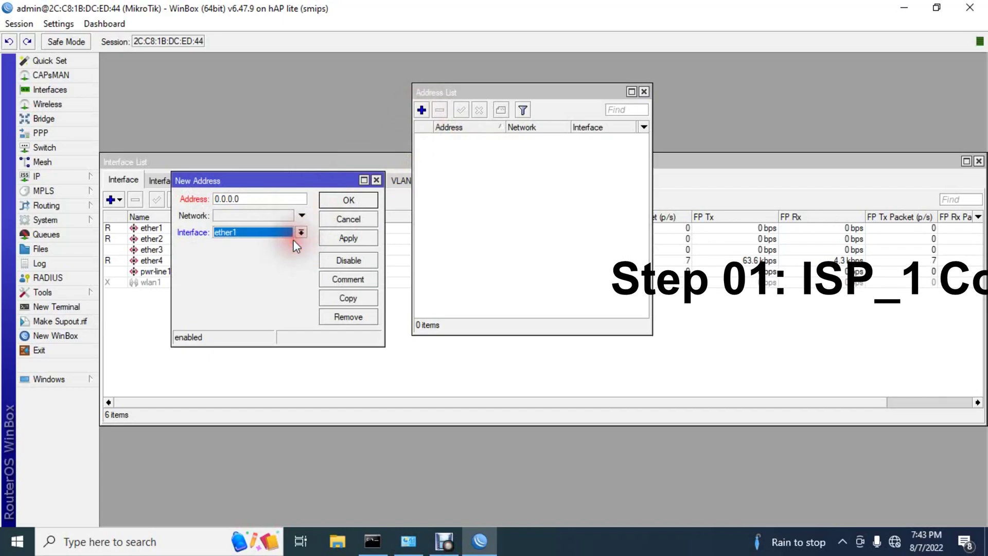
# - Set the new address entry on ether1 to 172.31.0.9/16 and save it
pyautogui.doubleClick(232, 201)
pyautogui.write('17')
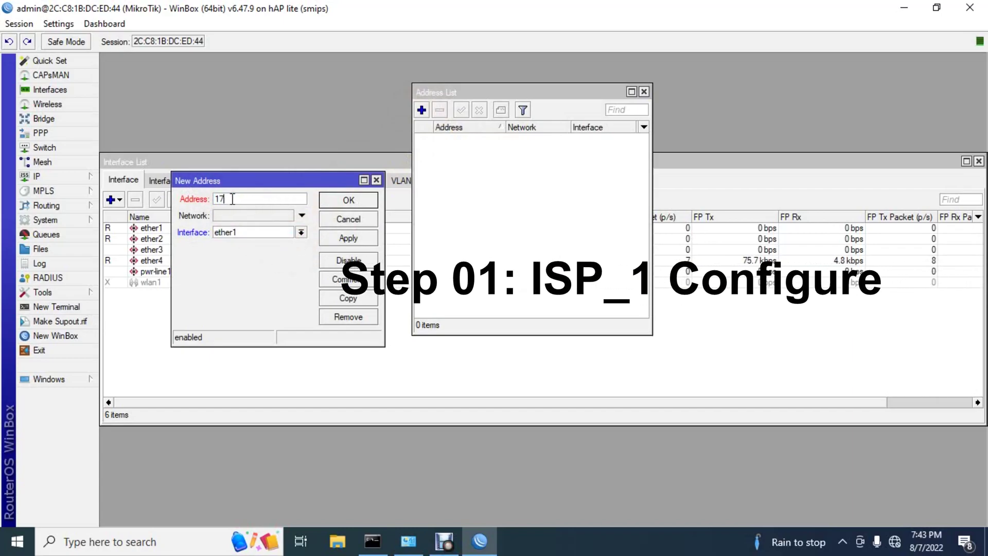
pyautogui.write('2.31.0.9')
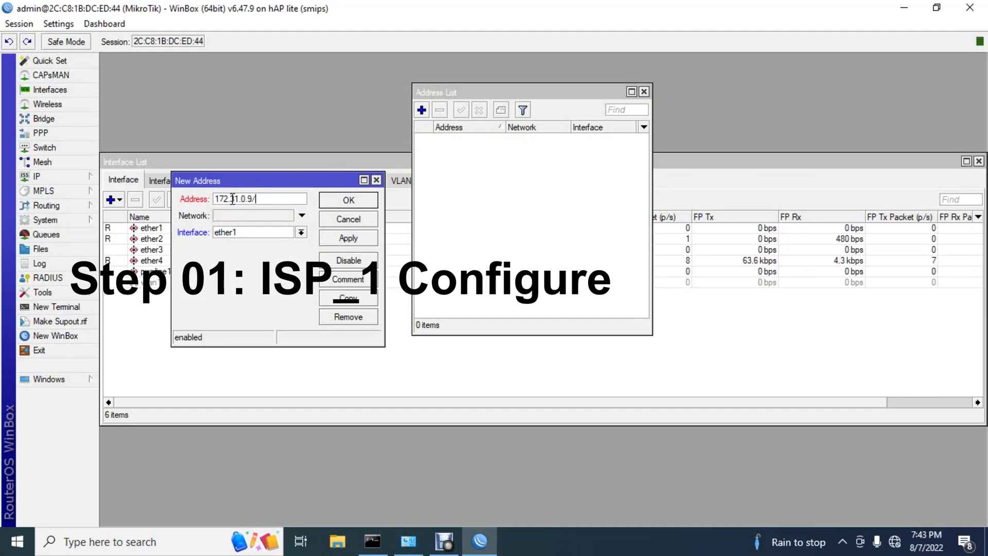
pyautogui.write('/')
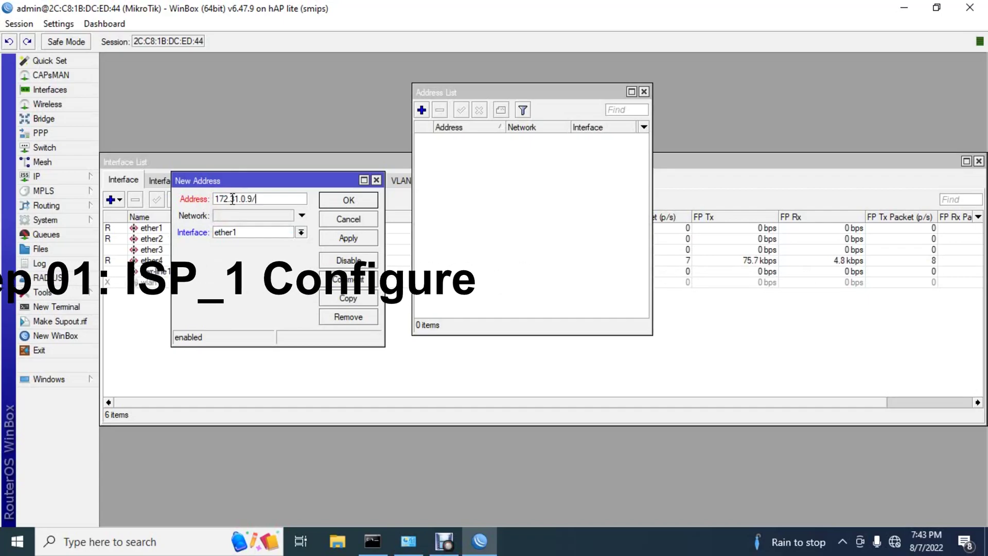
pyautogui.write('16')
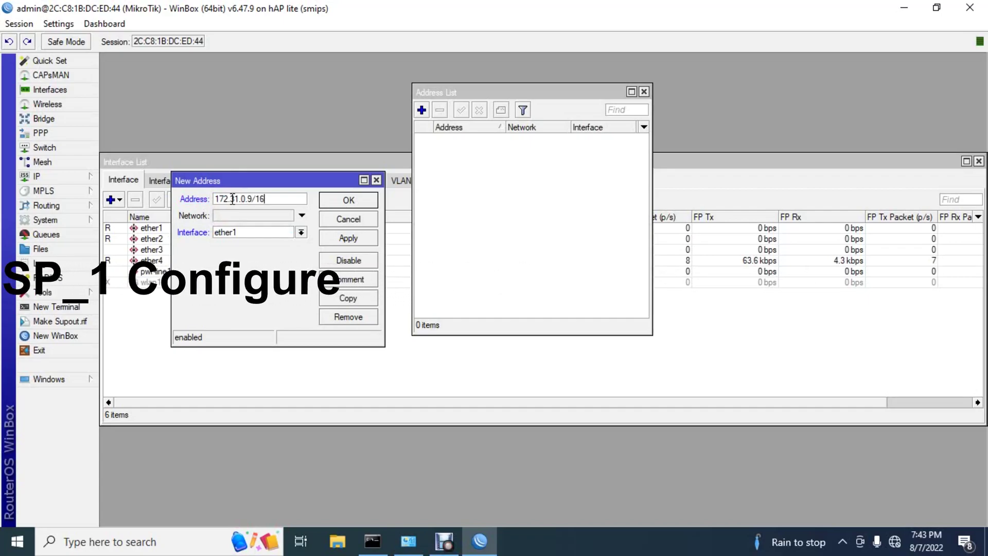
pyautogui.click(344, 235)
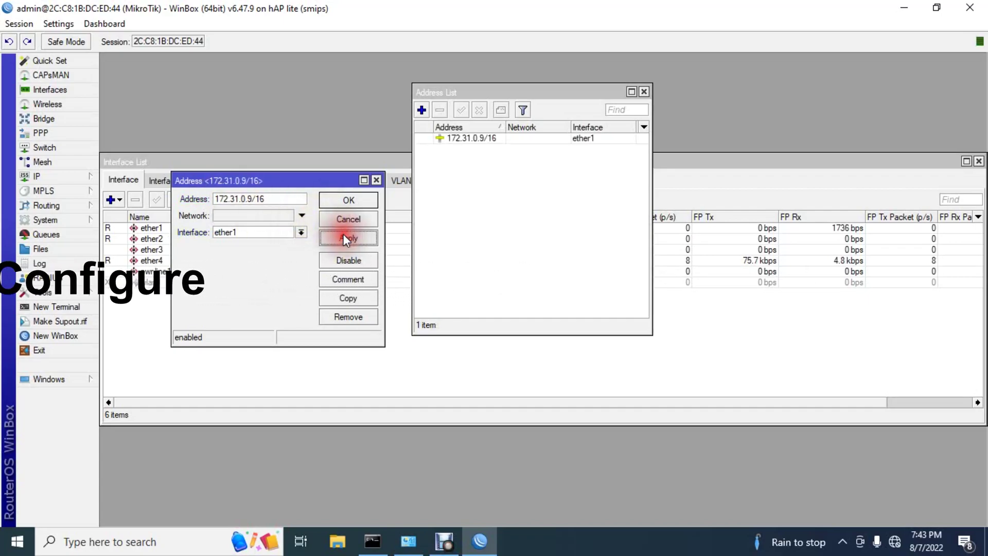
pyautogui.click(349, 200)
# - Add the comment ISP1 to the 172.31.0.9/16 address entry
pyautogui.click(444, 141)
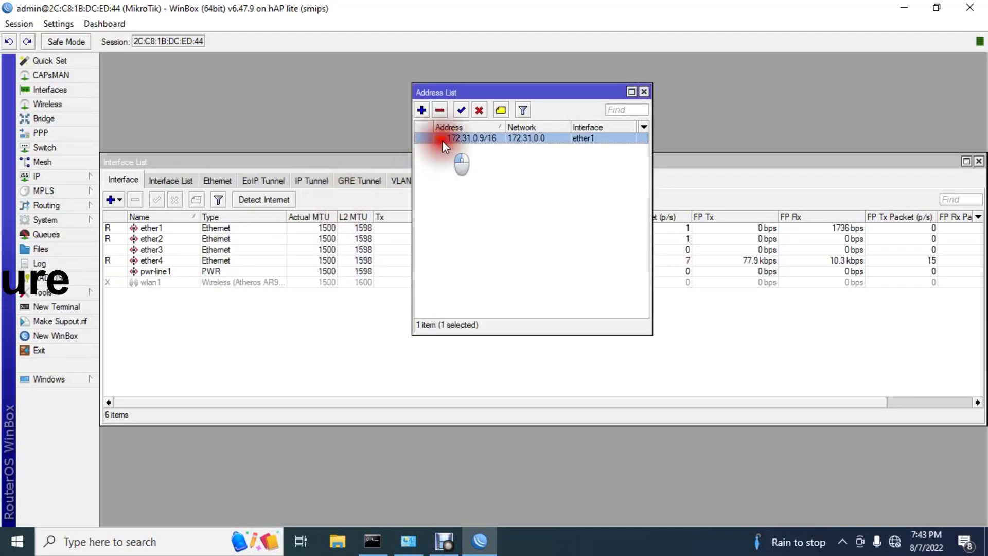
pyautogui.click(501, 111)
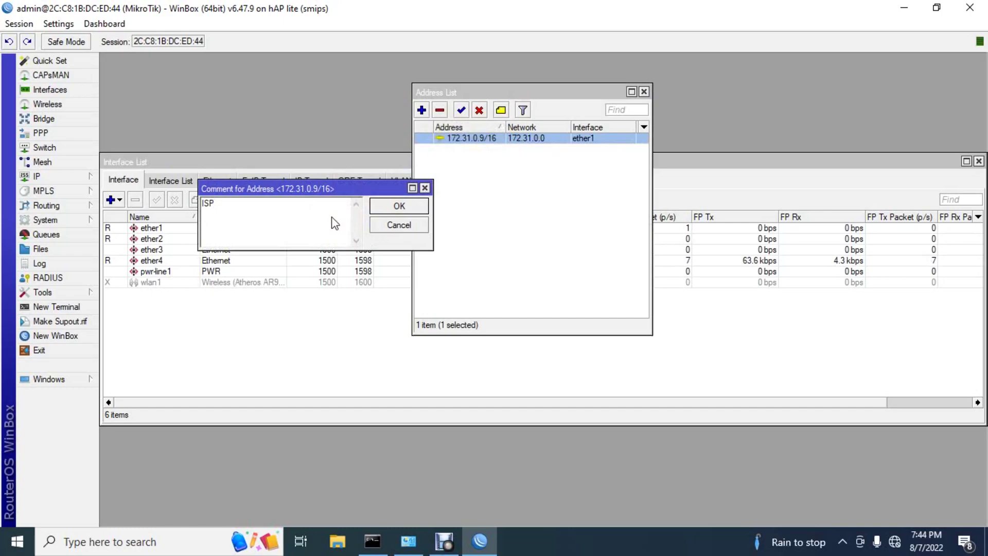
pyautogui.click(399, 208)
# - Add a new IP address 192.168.0.101/24 on interface ether2 and save it
pyautogui.click(424, 109)
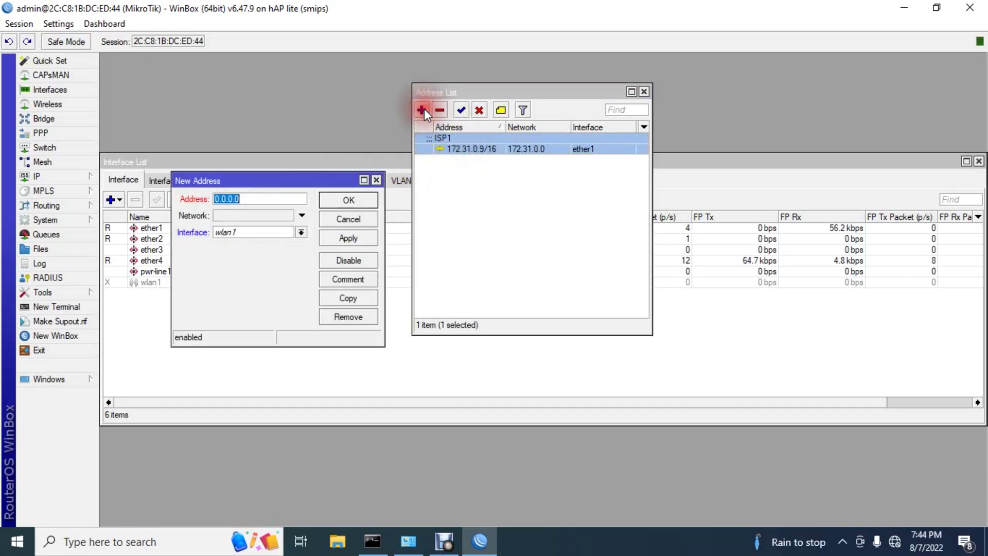
pyautogui.click(301, 233)
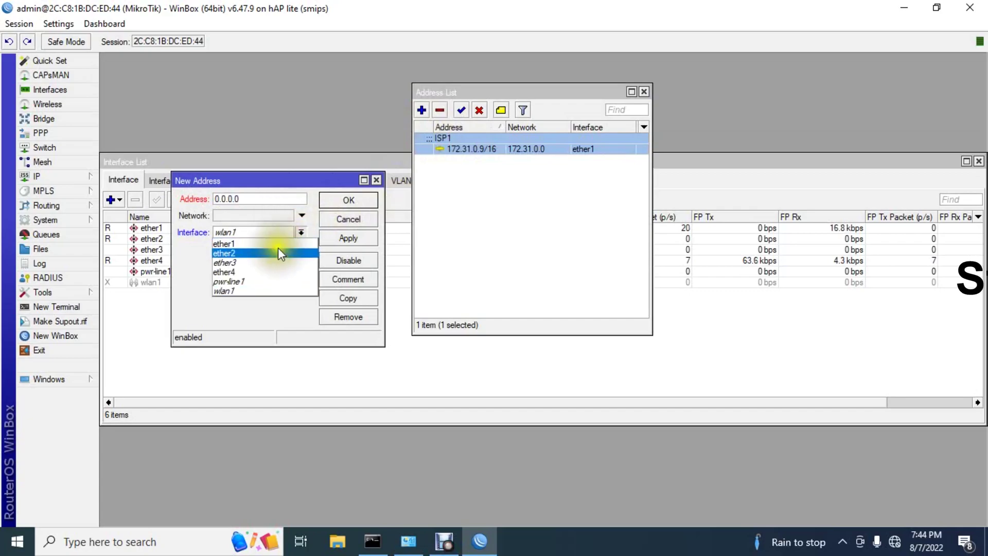
pyautogui.click(269, 254)
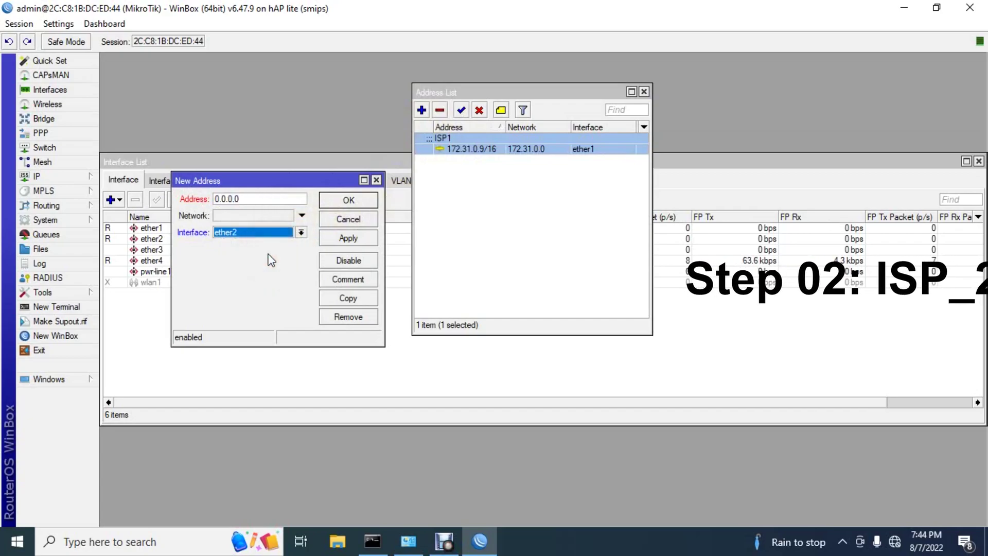
pyautogui.doubleClick(261, 200)
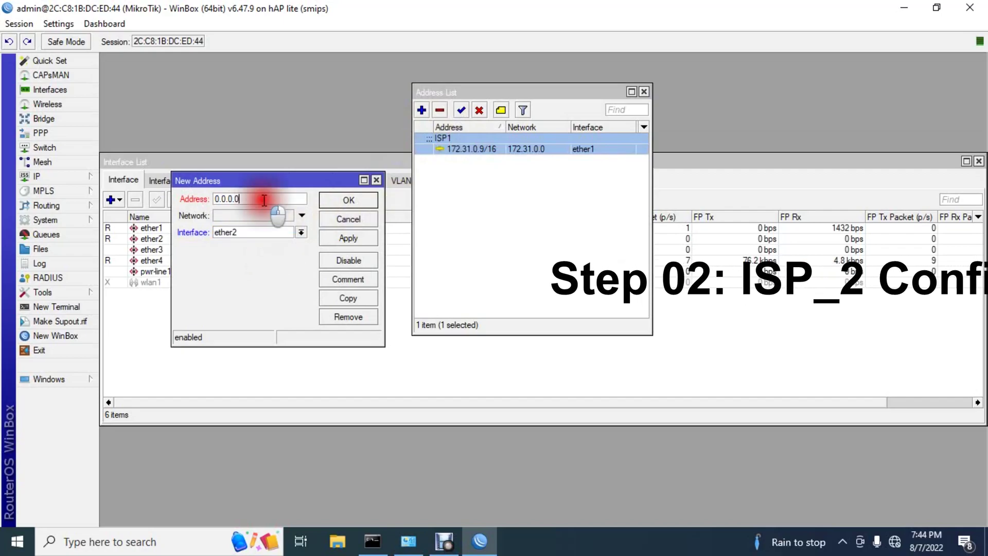
pyautogui.write('1')
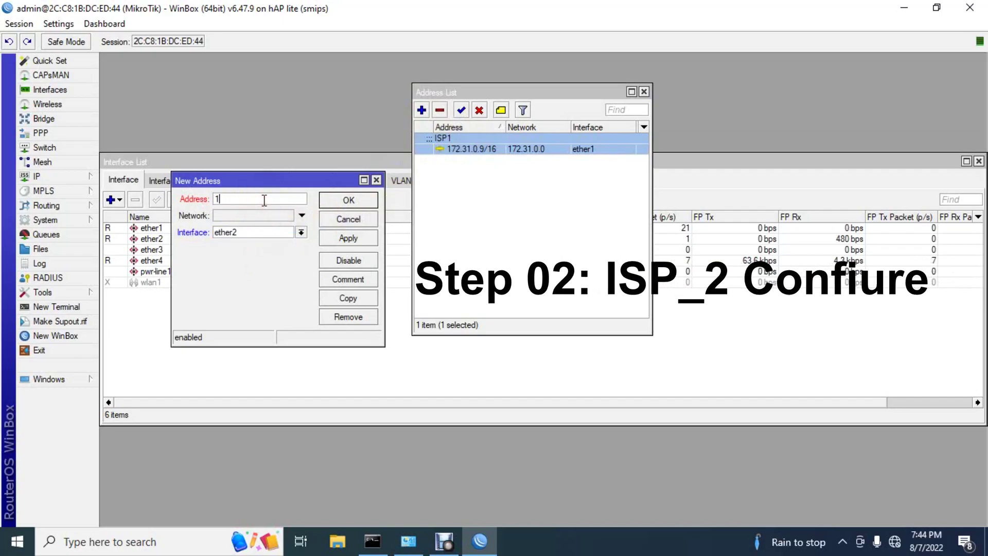
pyautogui.write('92.168')
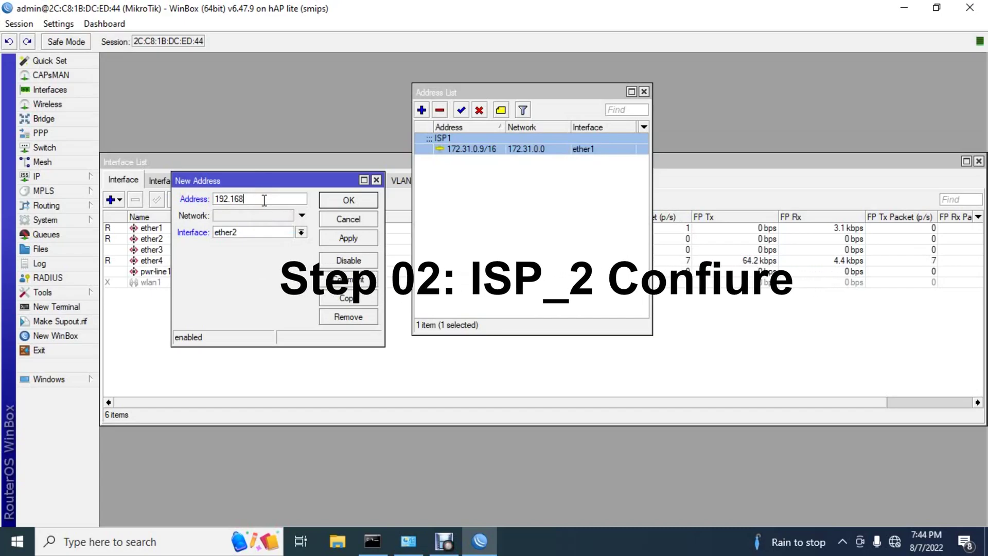
pyautogui.write('.0.1018')
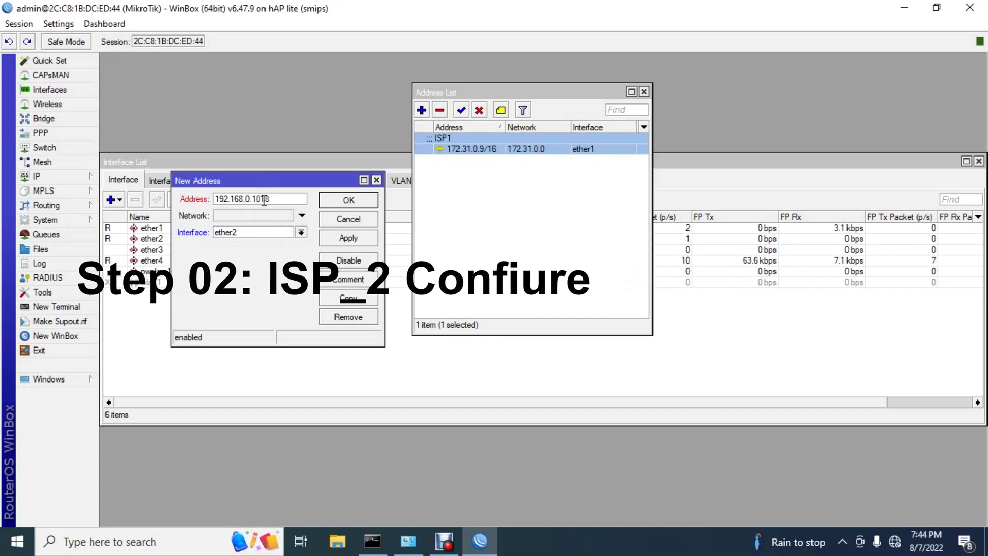
pyautogui.press('BackSpace')
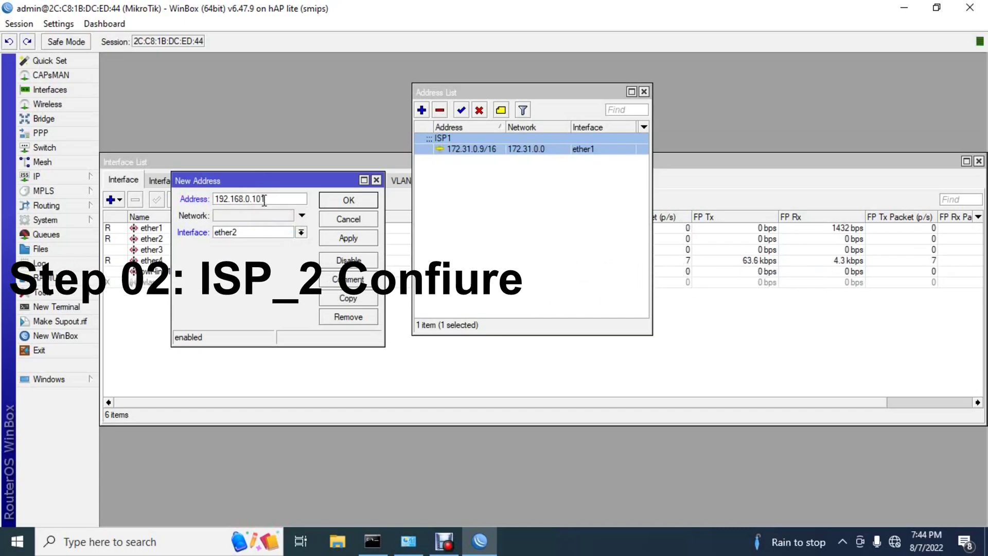
pyautogui.write('/24')
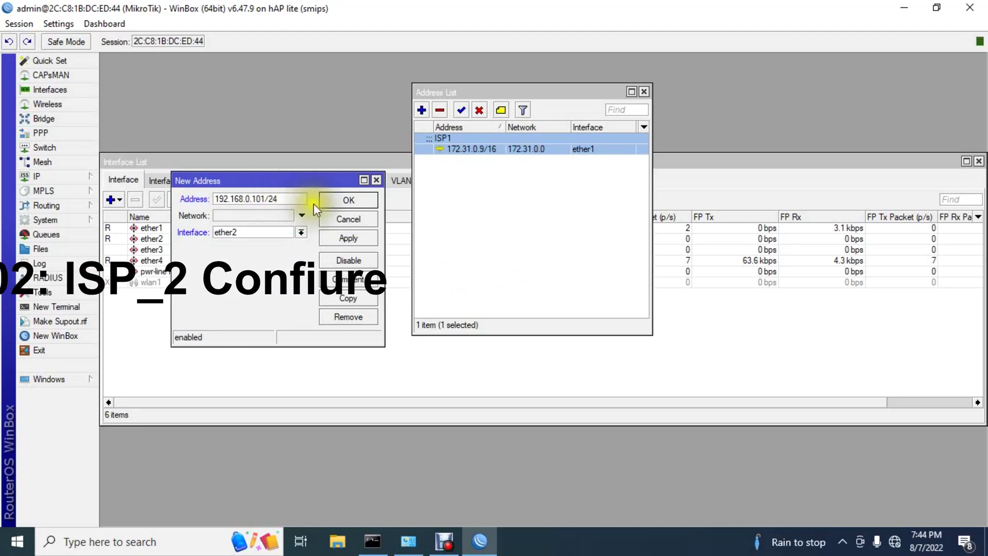
pyautogui.click(343, 239)
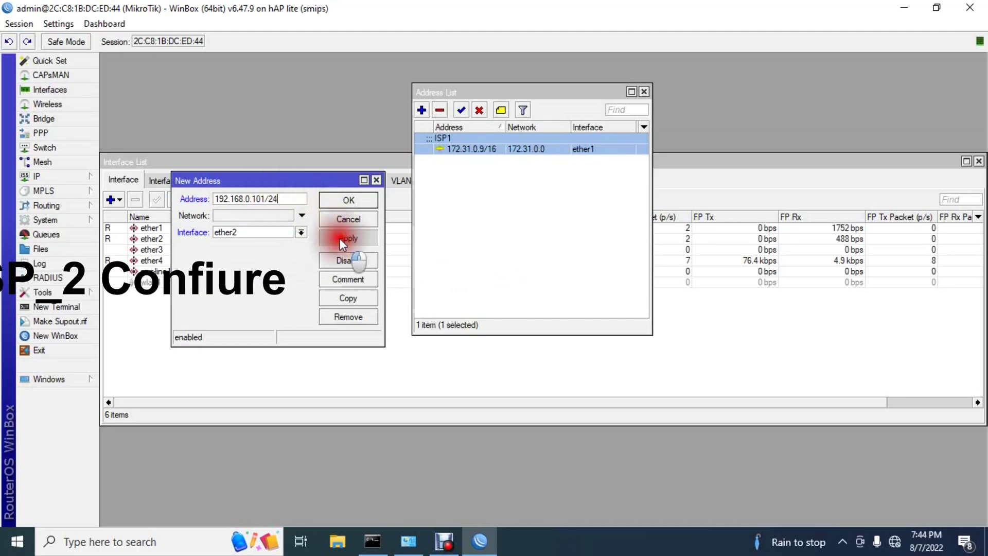
pyautogui.click(346, 199)
# - Add the comment ISP2 to the ether2 address entry
pyautogui.click(443, 160)
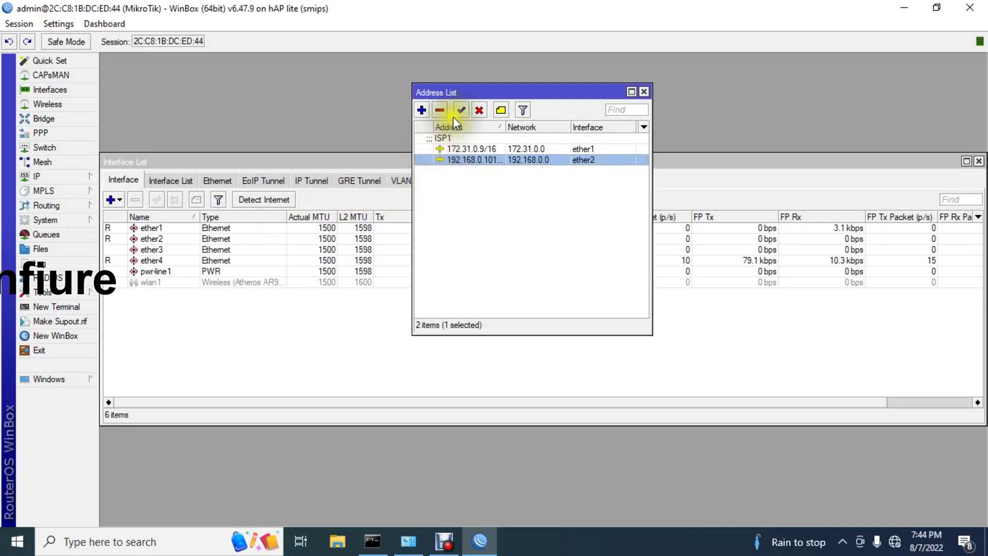
pyautogui.click(499, 109)
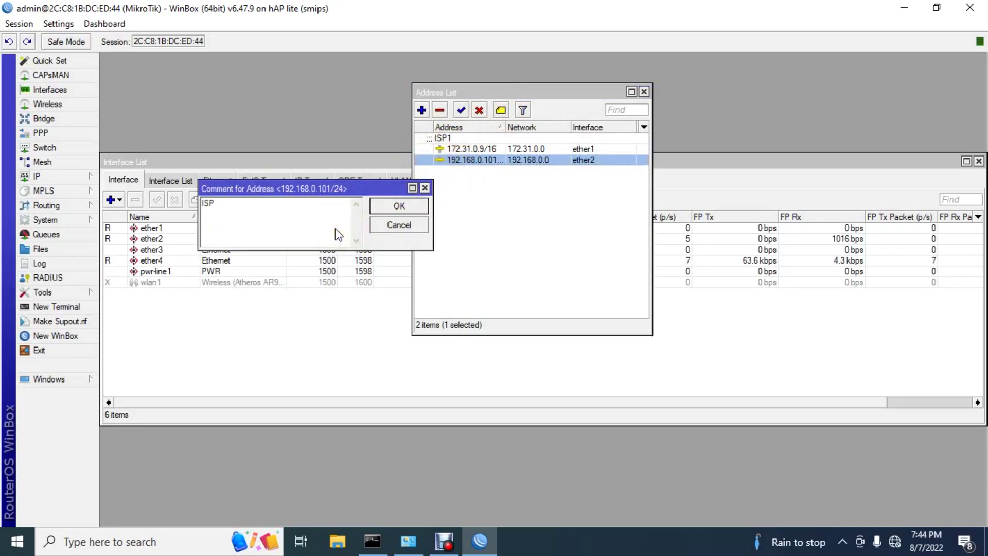
pyautogui.click(382, 206)
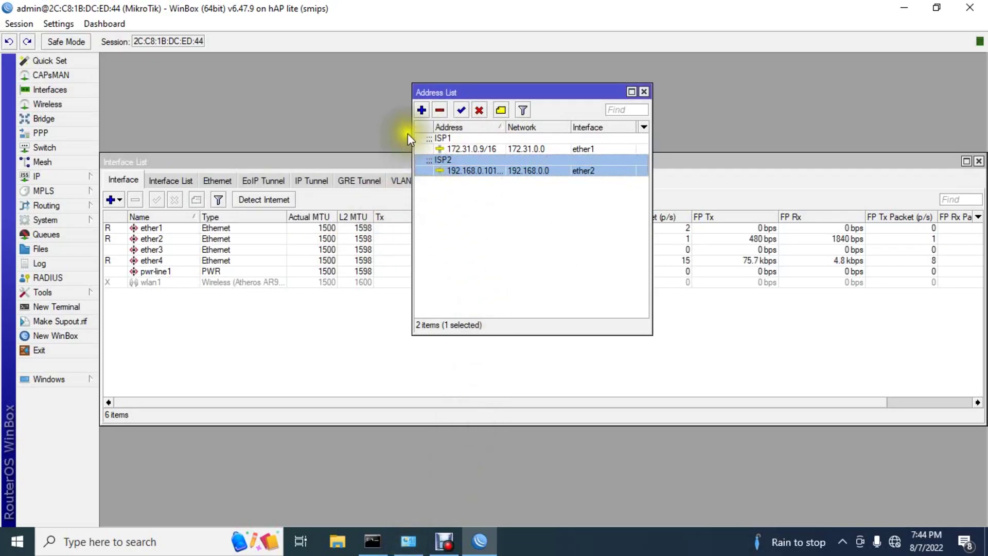
# - Add a new IP address 10.0.0.10/8 on interface ether4 and save it
pyautogui.click(422, 111)
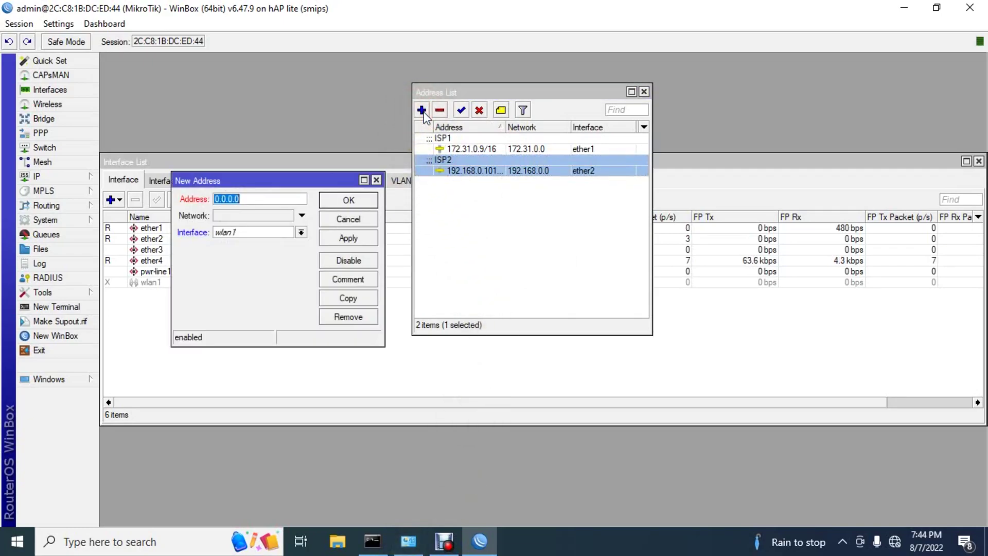
pyautogui.click(299, 233)
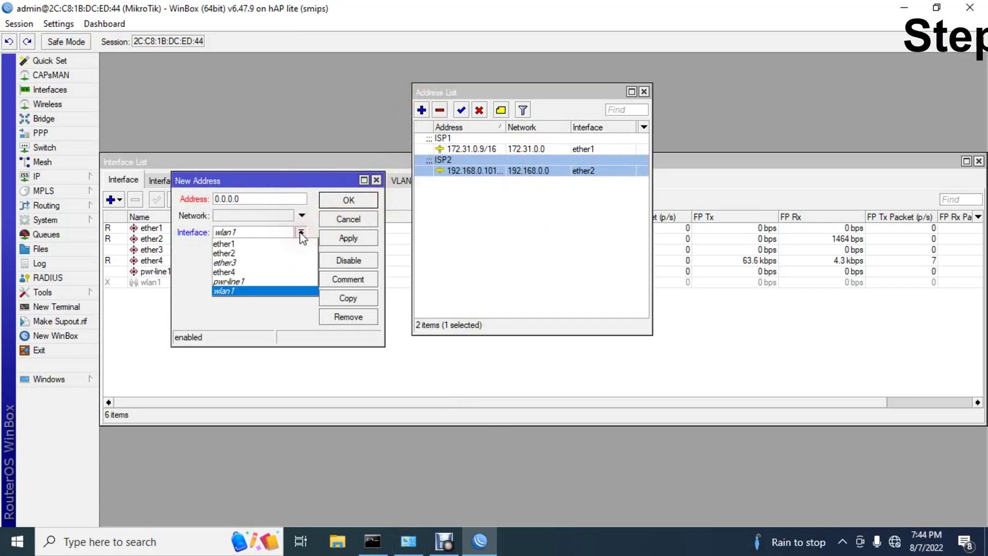
pyautogui.click(264, 272)
pyautogui.doubleClick(227, 201)
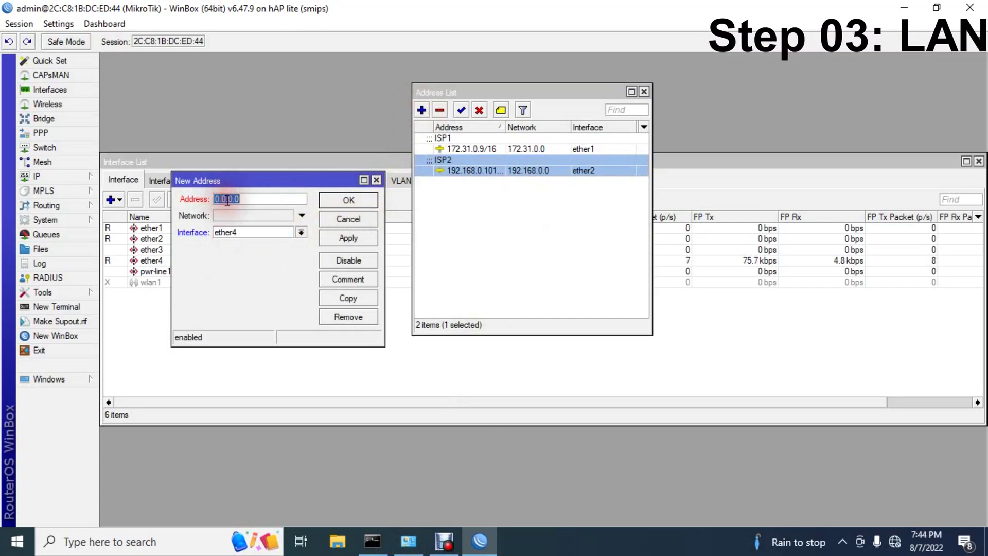
pyautogui.write('10.')
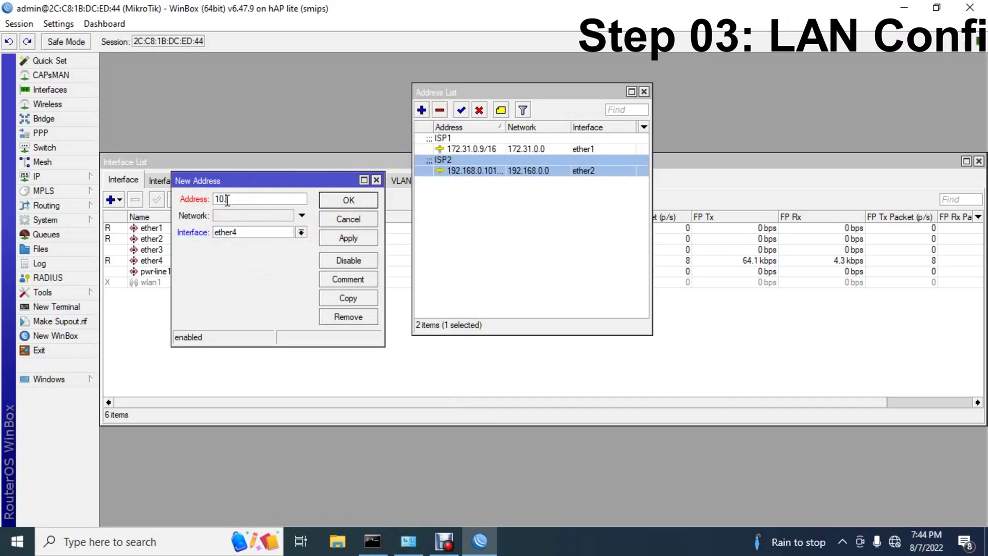
pyautogui.write('0.0.10')
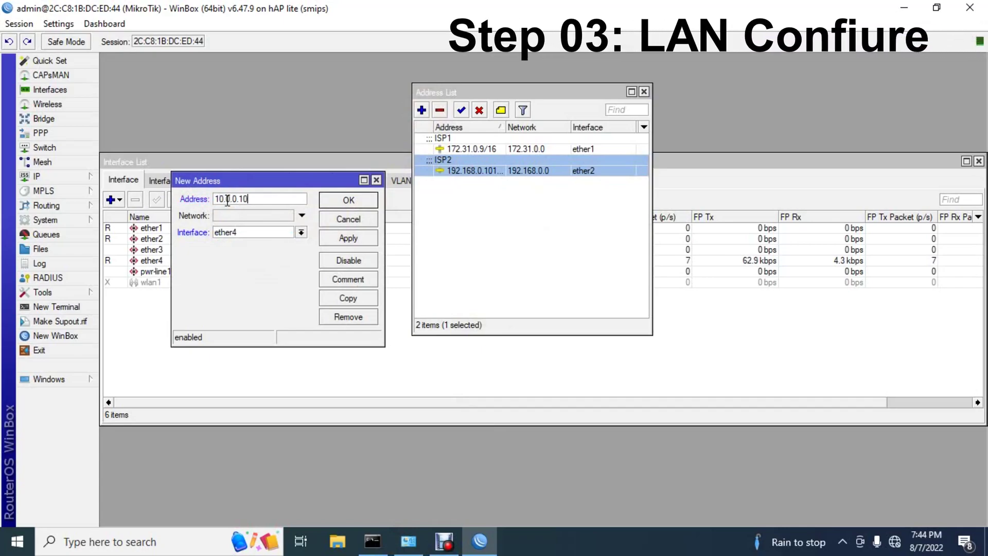
pyautogui.write('/8')
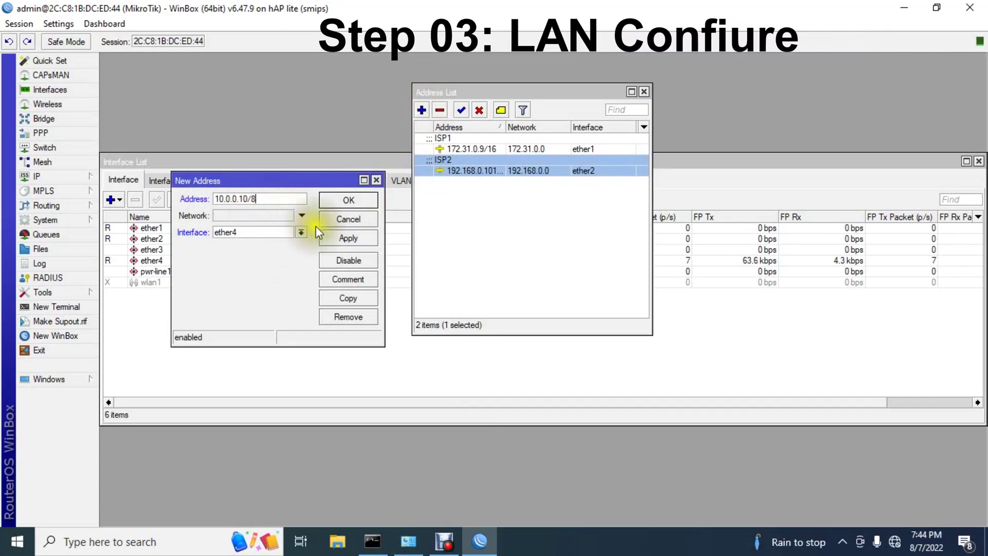
pyautogui.click(332, 240)
pyautogui.click(350, 199)
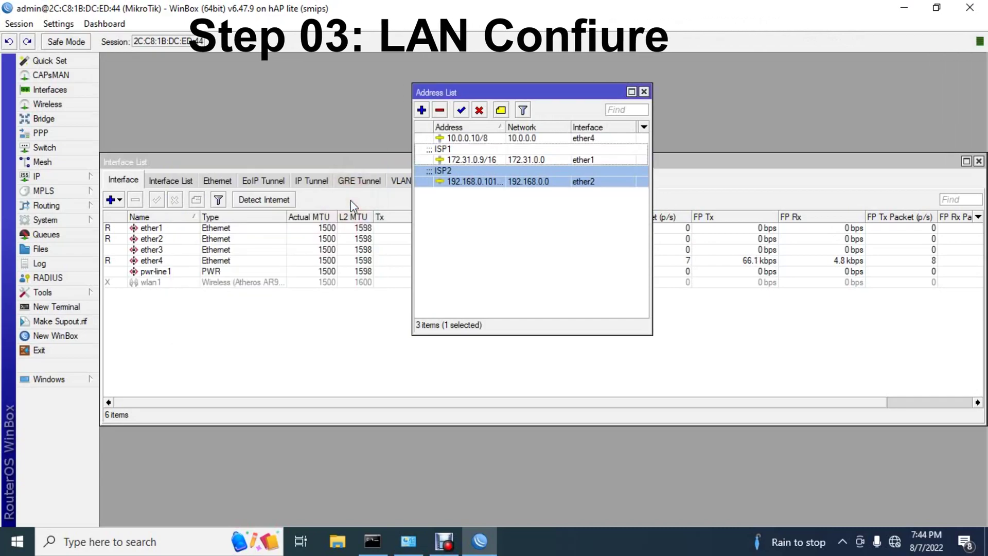
# - Add the comment LAN to the 10.0.0.10/8 address entry and close the address list
pyautogui.click(462, 160)
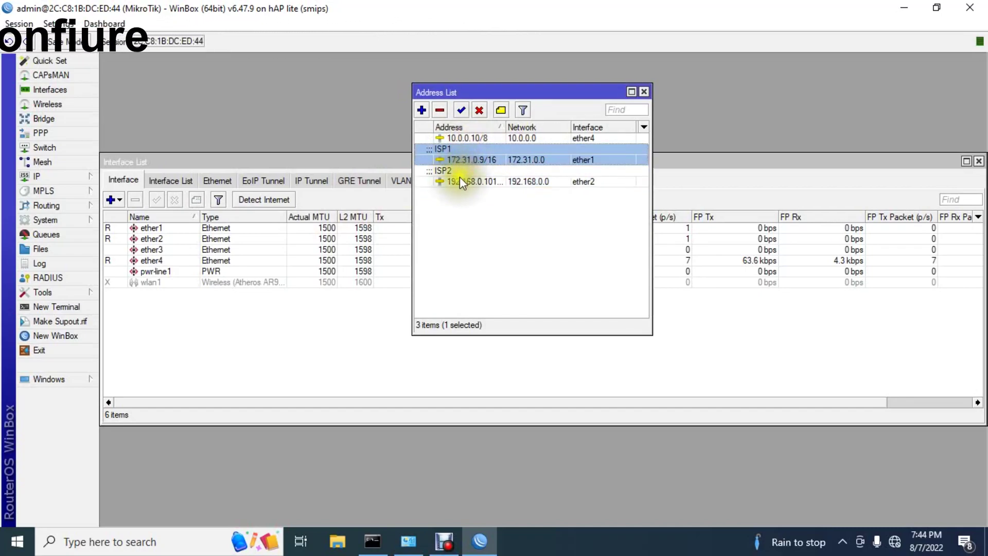
pyautogui.click(462, 182)
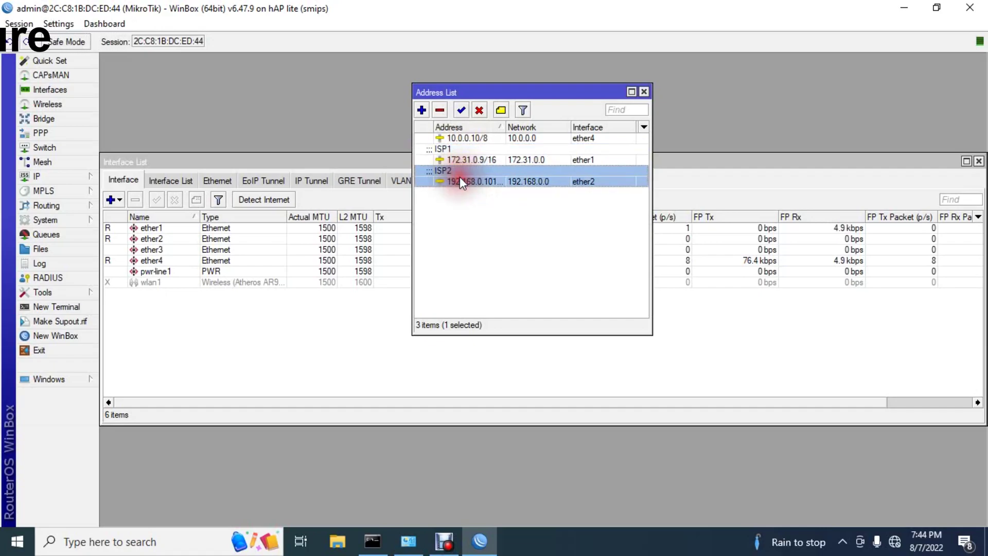
pyautogui.click(466, 139)
pyautogui.click(501, 110)
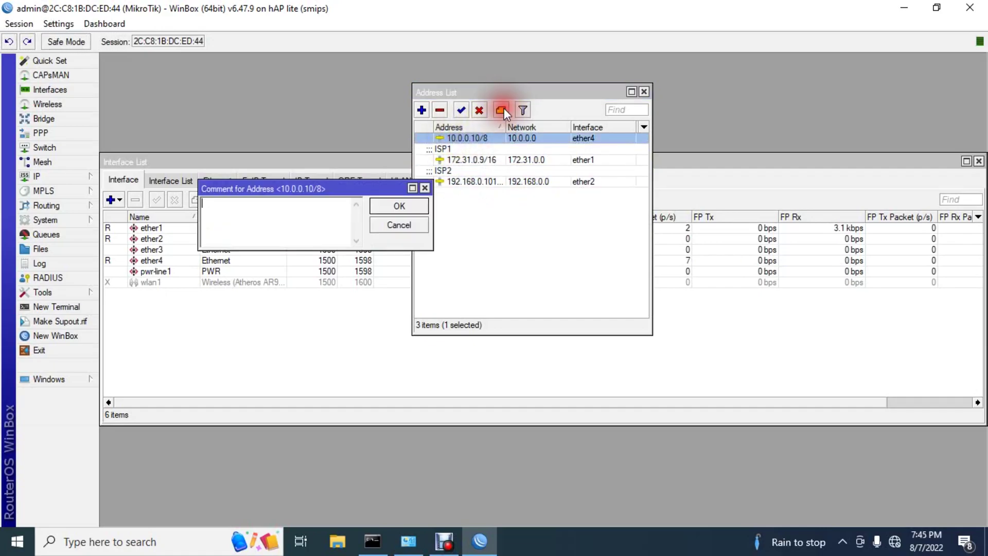
pyautogui.write('LAN')
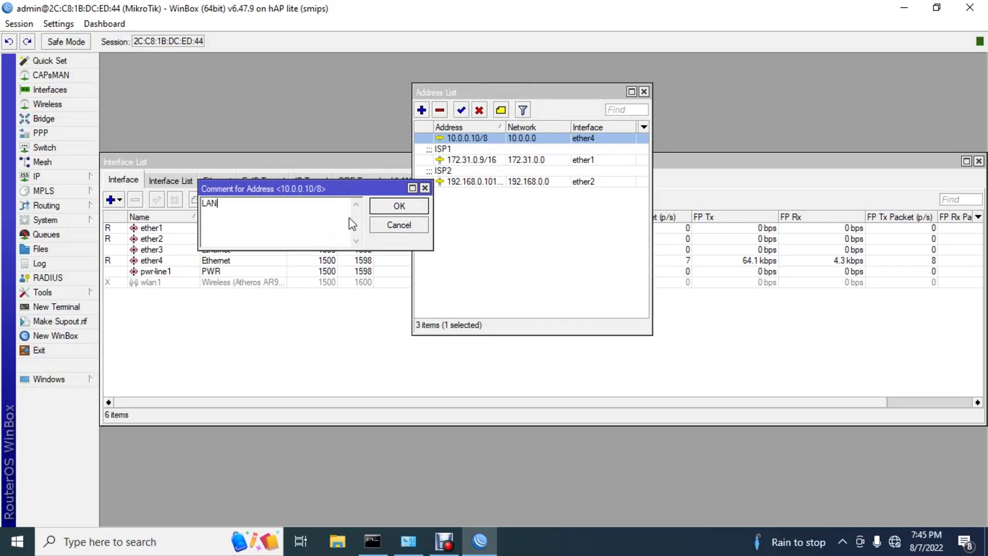
pyautogui.click(422, 206)
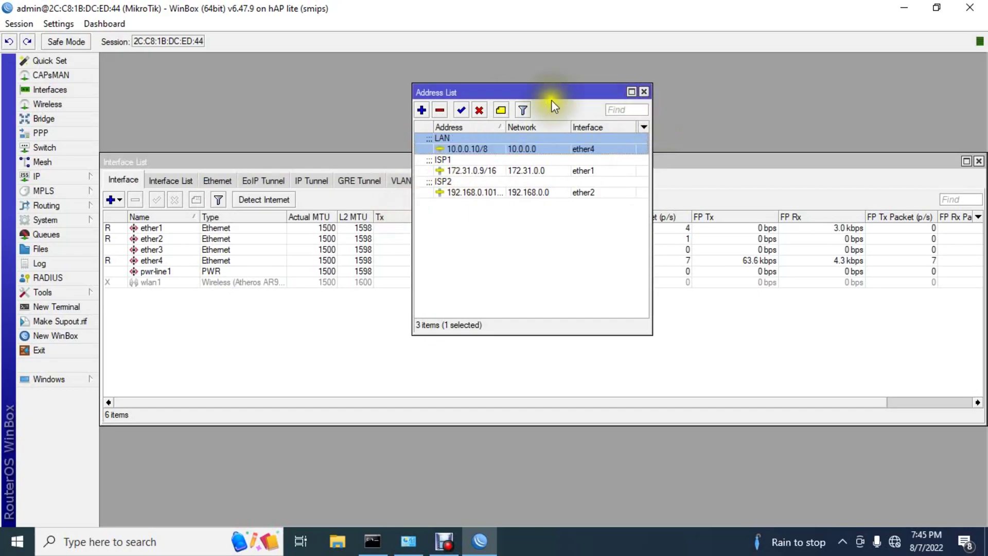
pyautogui.click(644, 92)
# - Add the comment ISP1 to the ether1 interface in the interface list
pyautogui.click(154, 227)
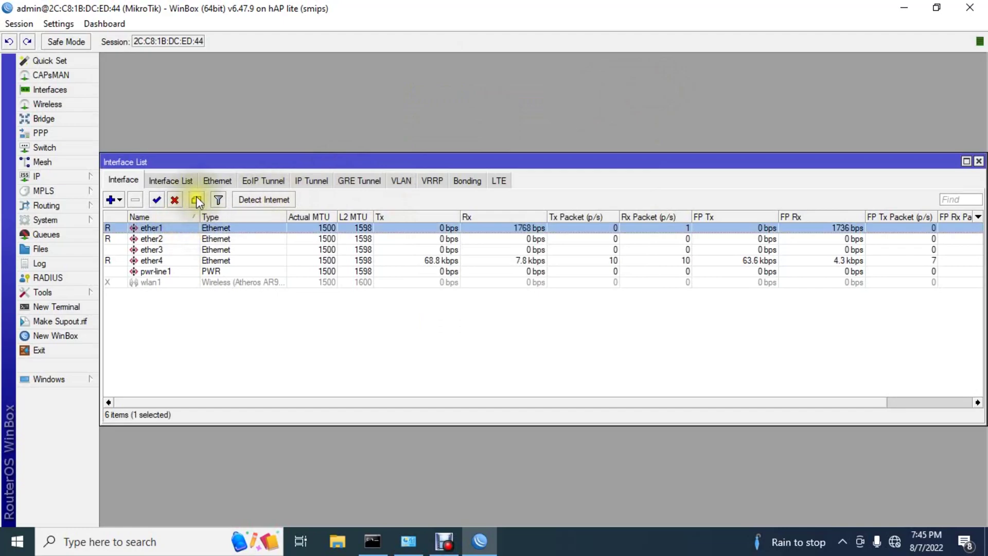
pyautogui.click(196, 200)
pyautogui.write('ISP1')
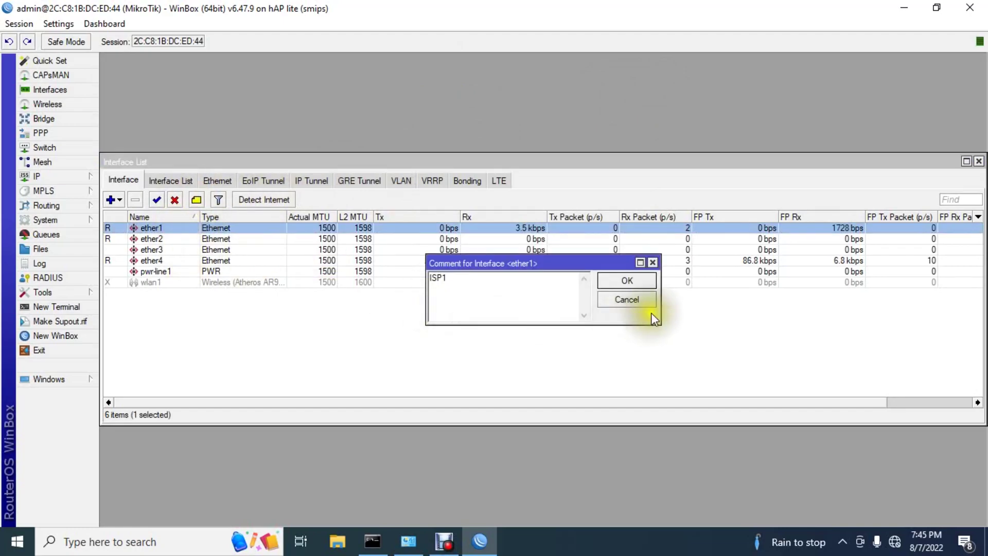
pyautogui.click(629, 281)
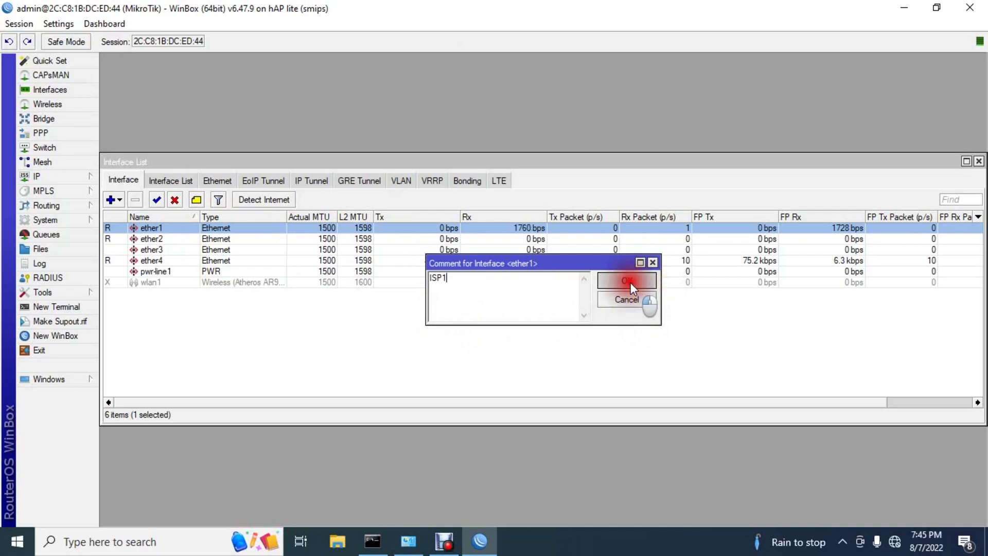
# - Add the comment ISP2 to the ether2 interface in the interface list
pyautogui.click(153, 250)
pyautogui.click(196, 200)
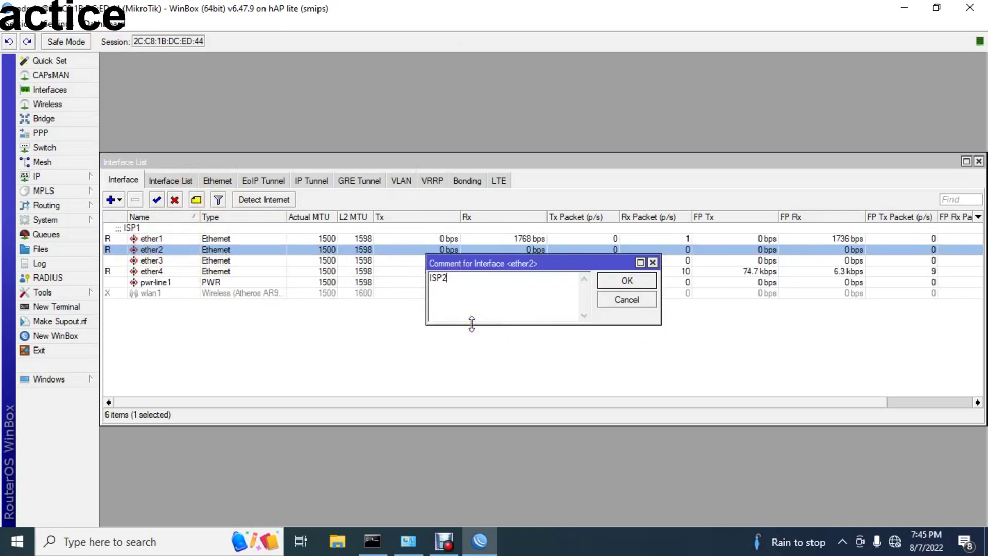
pyautogui.click(626, 281)
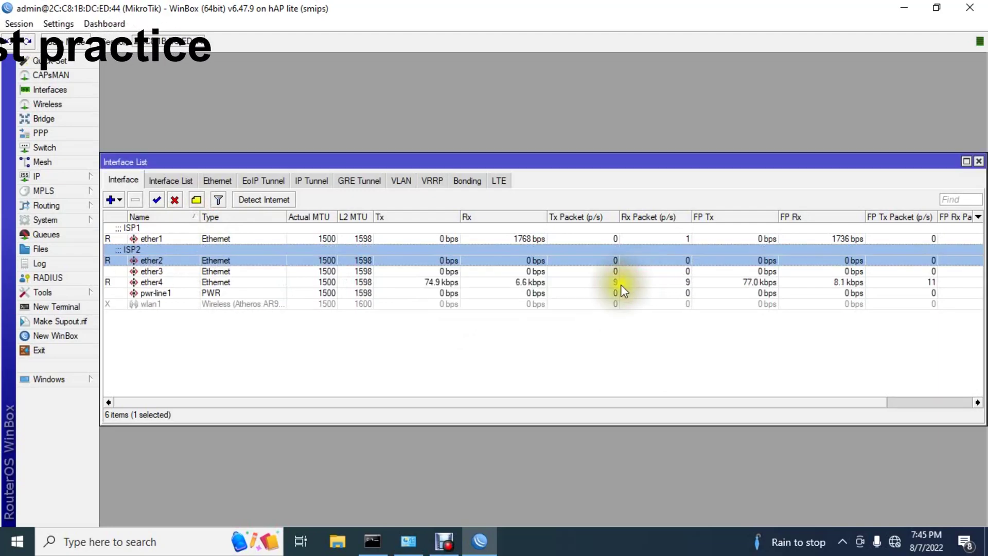
# - Add the comment LAN to the ether4 interface in the interface list
pyautogui.click(178, 282)
pyautogui.click(196, 200)
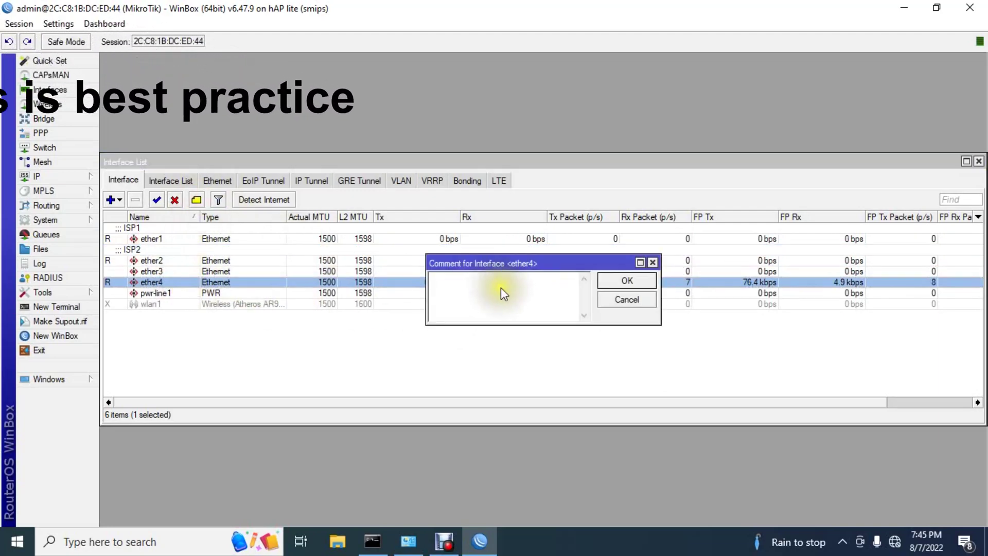
pyautogui.write('LAN')
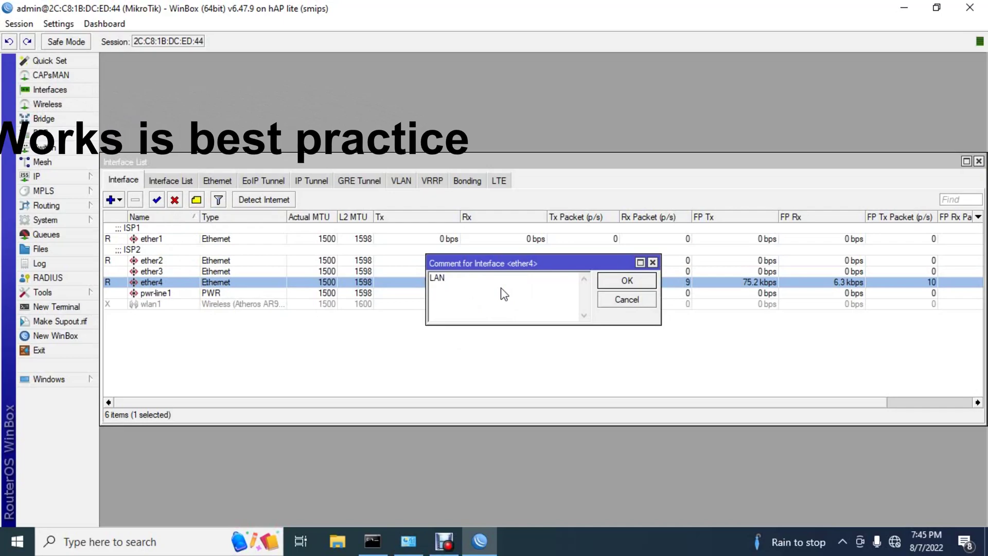
pyautogui.click(618, 280)
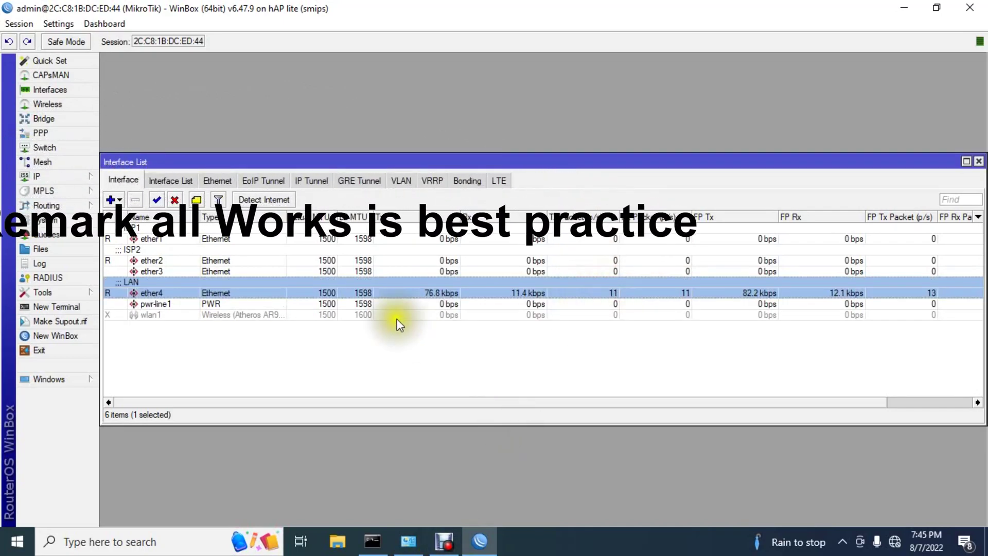
# - Configure the router's DNS settings with the servers 8.8.8.8 and 9.9.9.9 and save them
pyautogui.click(87, 174)
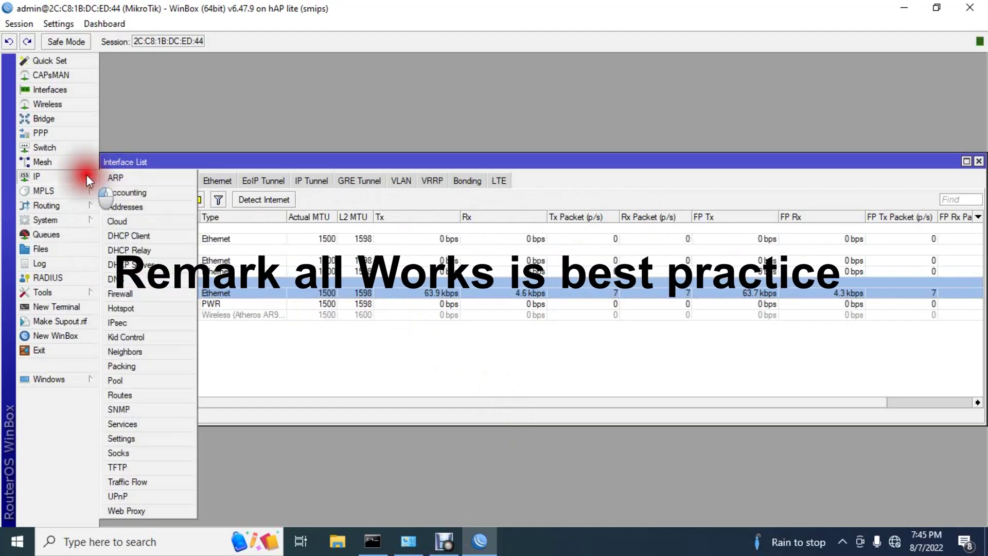
pyautogui.click(116, 280)
pyautogui.click(322, 107)
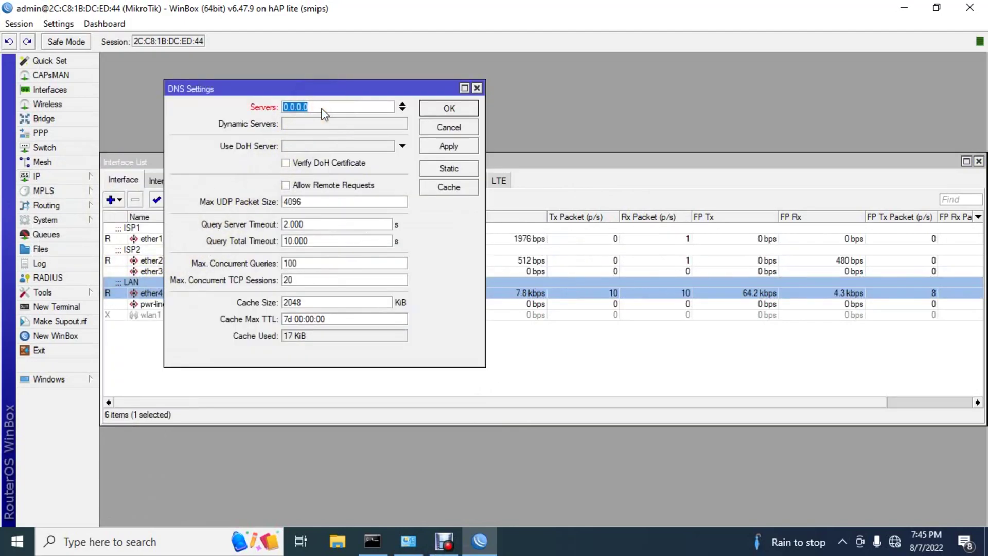
pyautogui.write('8.8.8.8')
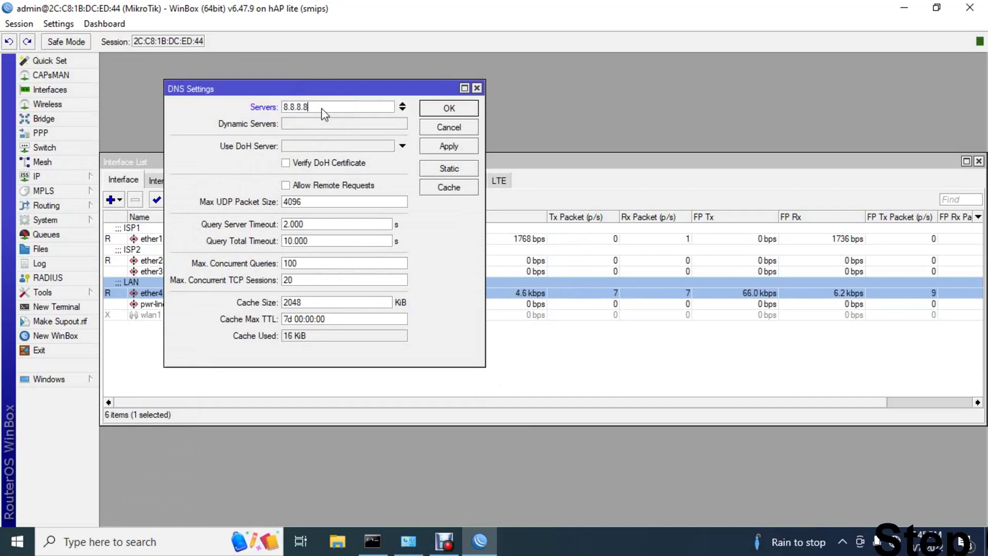
pyautogui.write('.8')
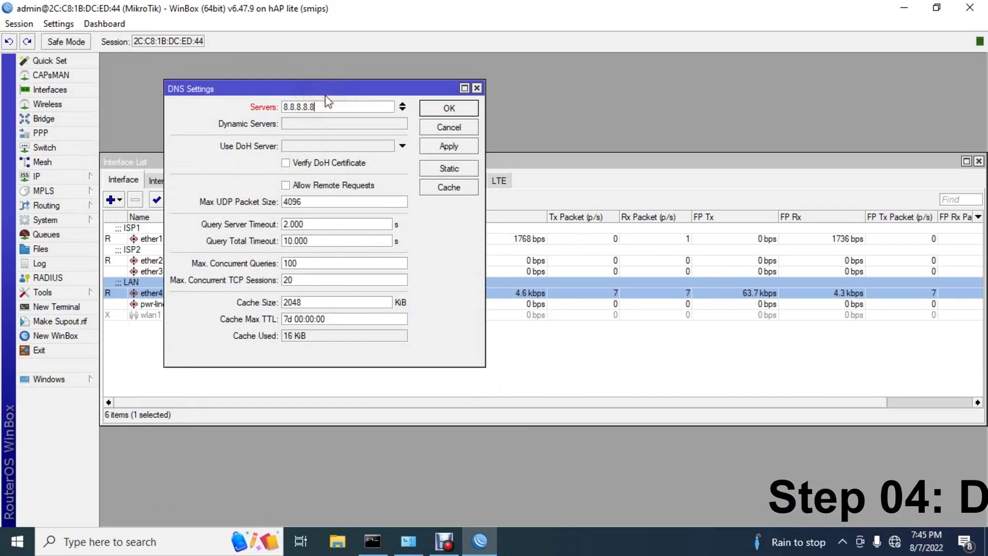
pyautogui.click(403, 110)
pyautogui.write('9.9.')
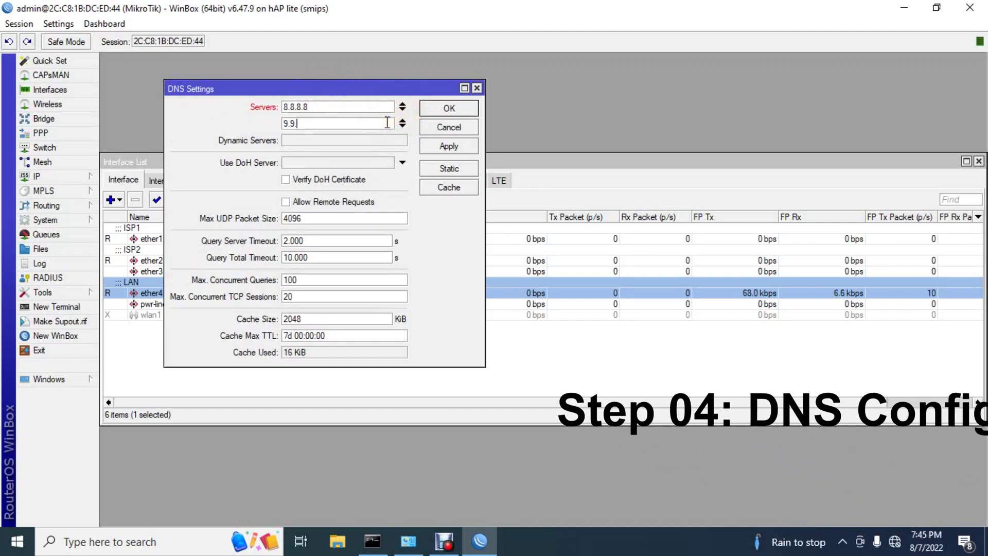
pyautogui.write('9.9')
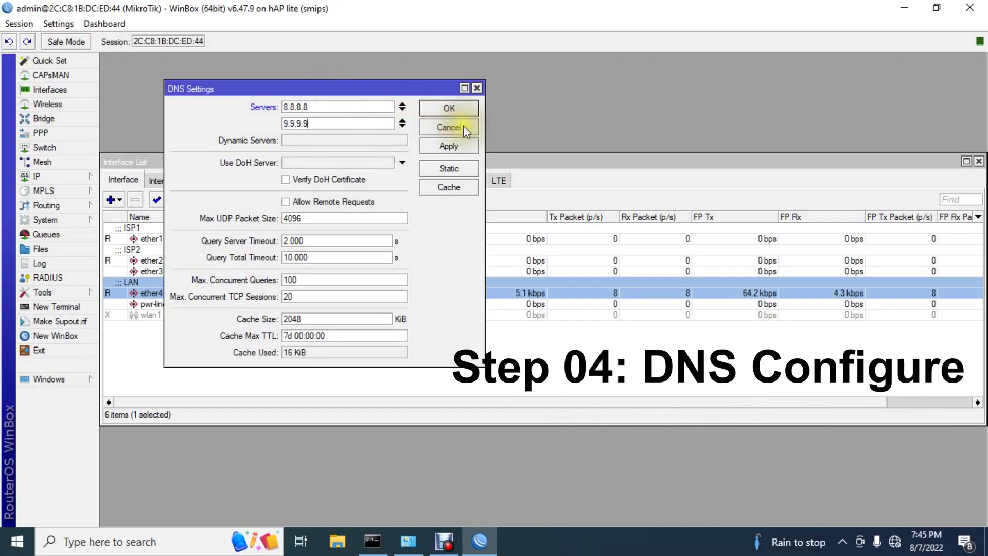
pyautogui.click(450, 109)
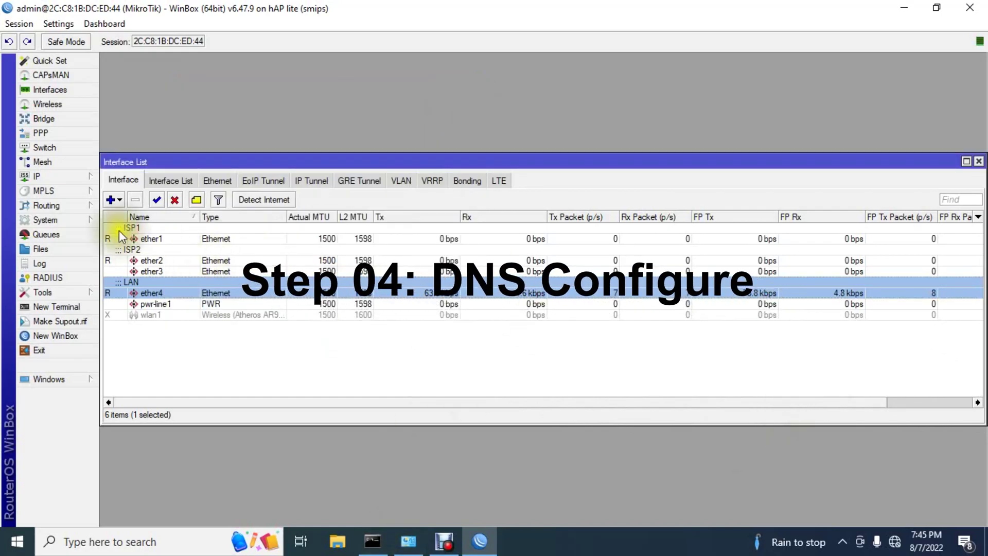
# - Set up a DHCP server on interface ether4 with address space 10.0.0.0/8 and lease time 00:10:00, accepting the other suggested values
pyautogui.click(76, 180)
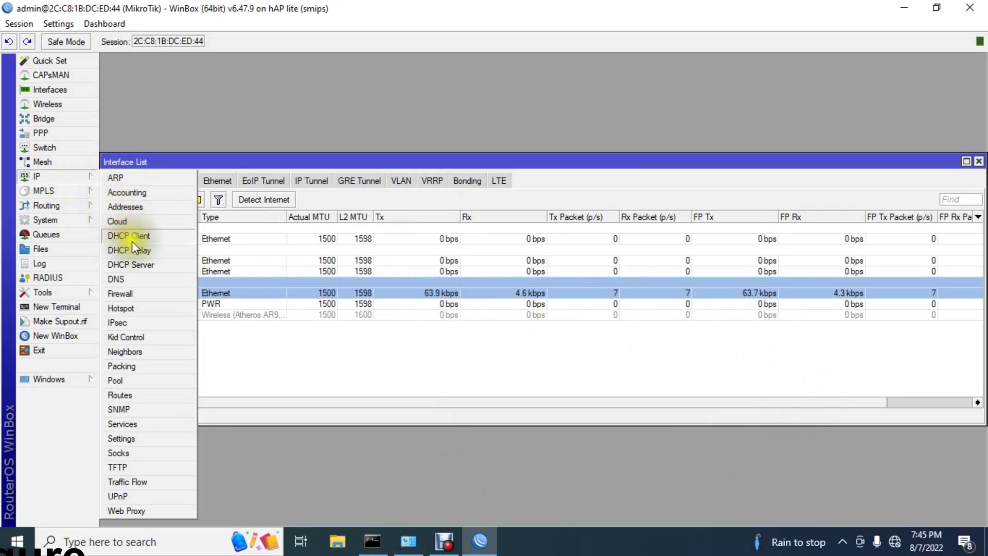
pyautogui.click(137, 264)
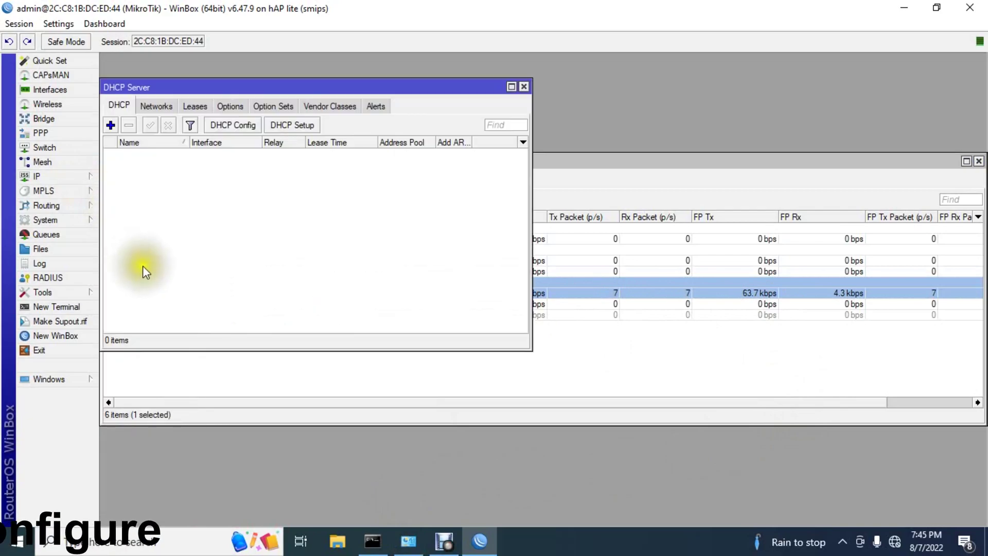
pyautogui.click(302, 123)
pyautogui.click(452, 213)
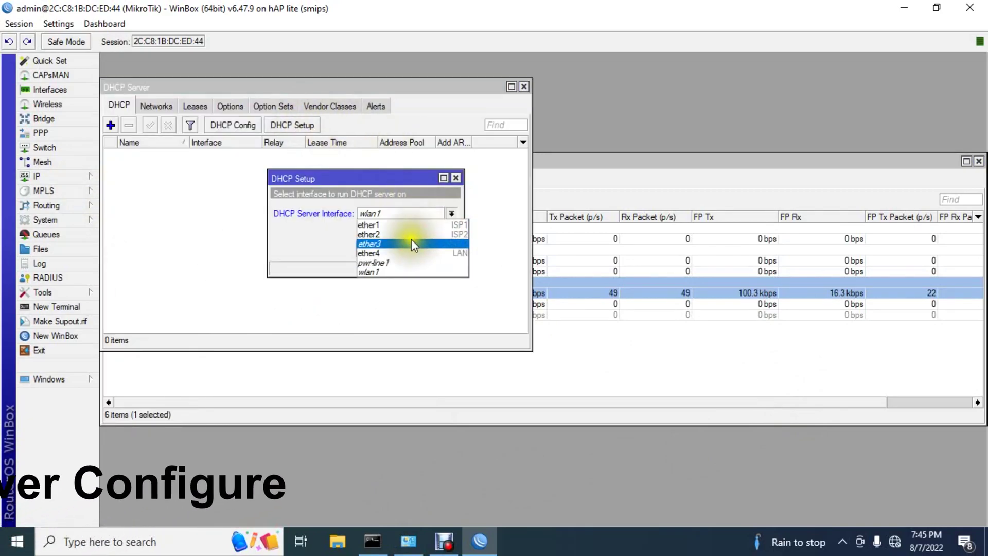
pyautogui.click(401, 253)
pyautogui.click(403, 248)
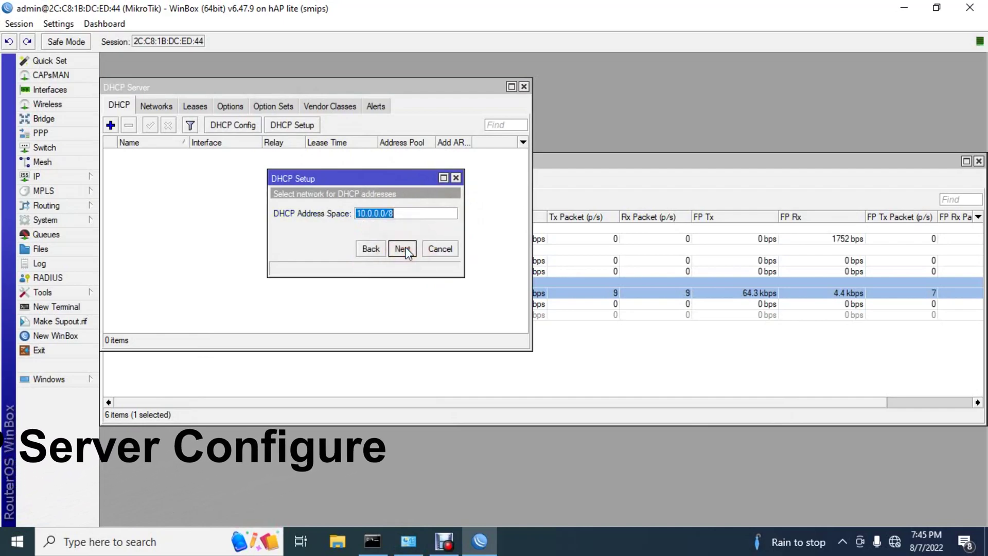
pyautogui.click(403, 248)
pyautogui.click(403, 249)
pyautogui.click(402, 249)
pyautogui.click(402, 249)
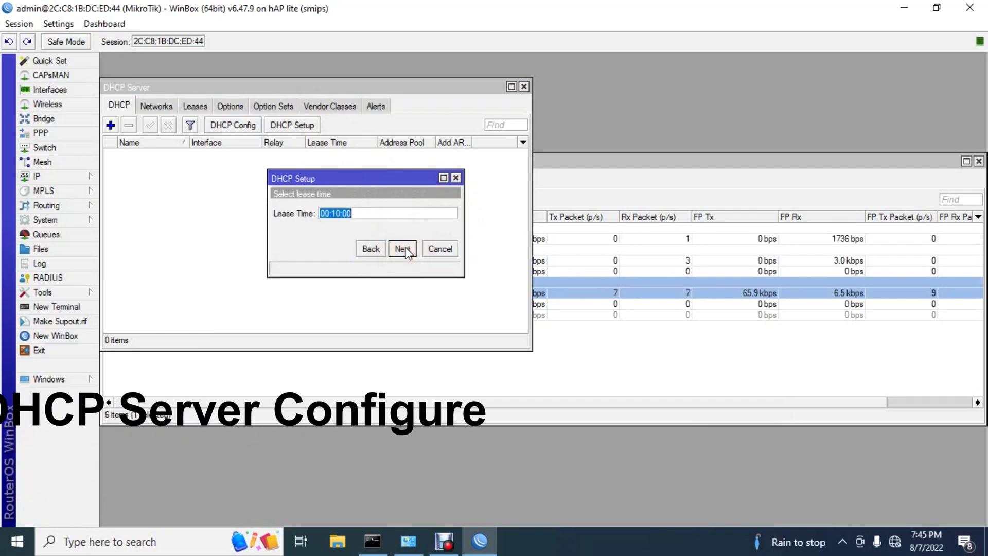
pyautogui.click(402, 249)
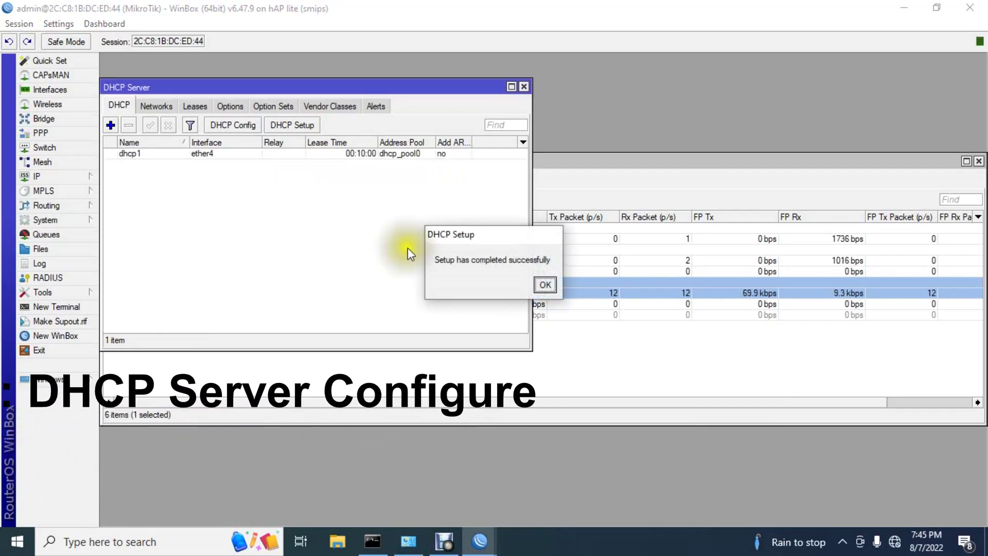
pyautogui.click(542, 284)
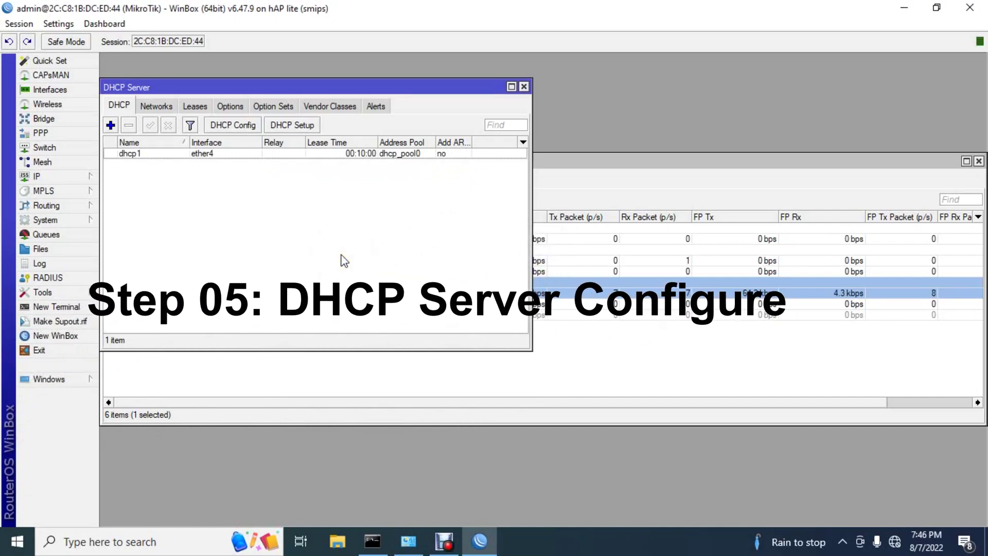
# - Add a default route to 0.0.0.0/0 through gateway 172.31.0.10 in the IP route list and save it
pyautogui.click(88, 178)
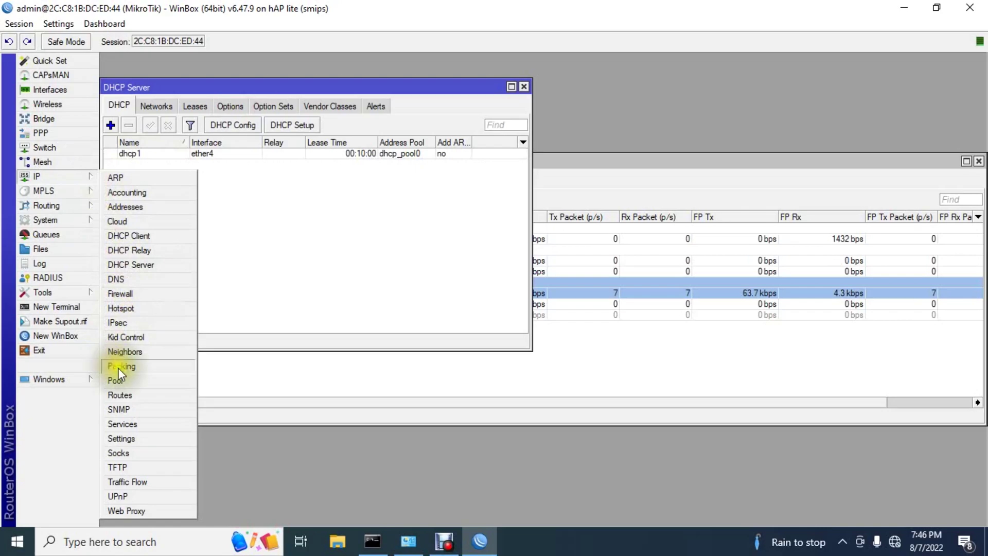
pyautogui.click(121, 393)
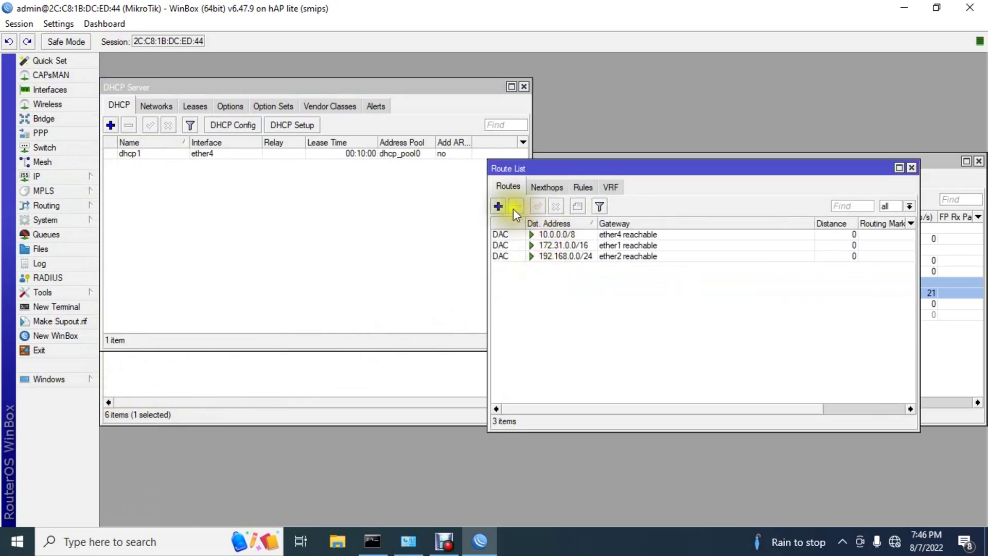
pyautogui.click(499, 206)
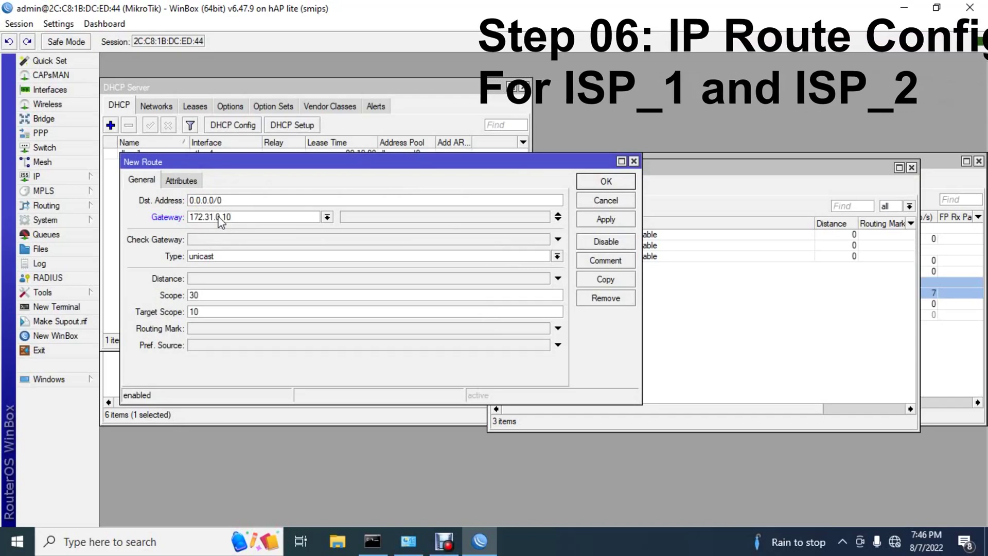
pyautogui.click(604, 220)
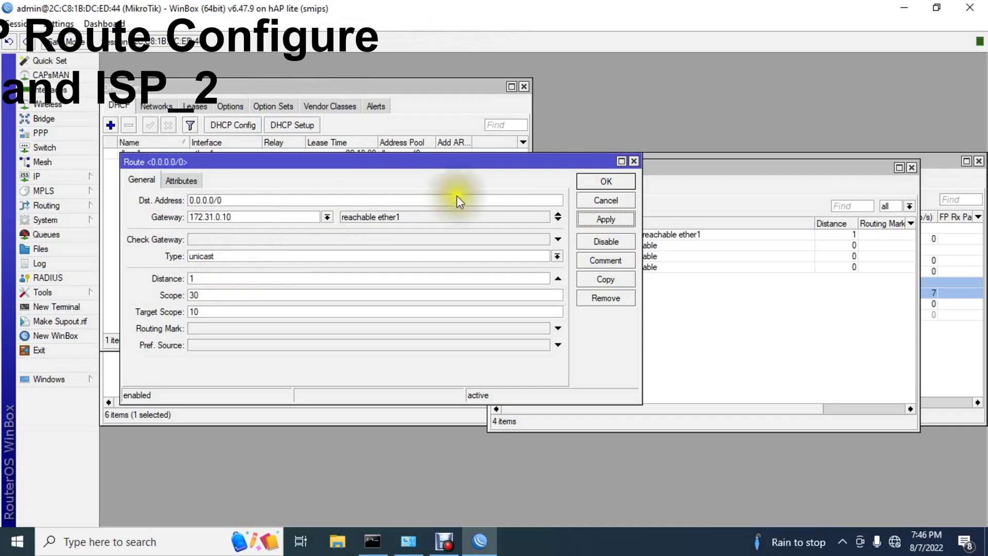
pyautogui.click(589, 216)
pyautogui.click(600, 182)
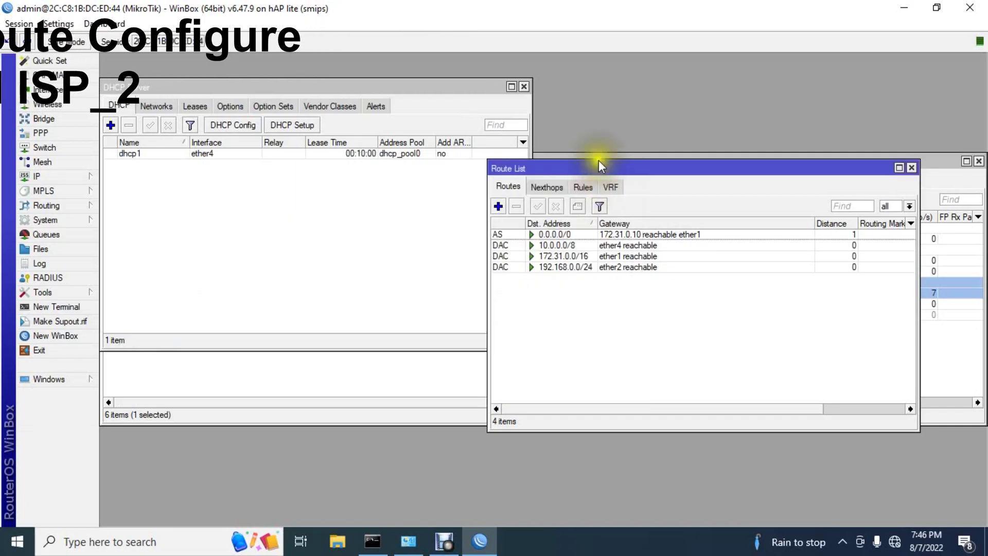
# - Add a second default route to 0.0.0.0/0 through gateway 192.168.0.1 with distance 2 and save it
pyautogui.click(498, 207)
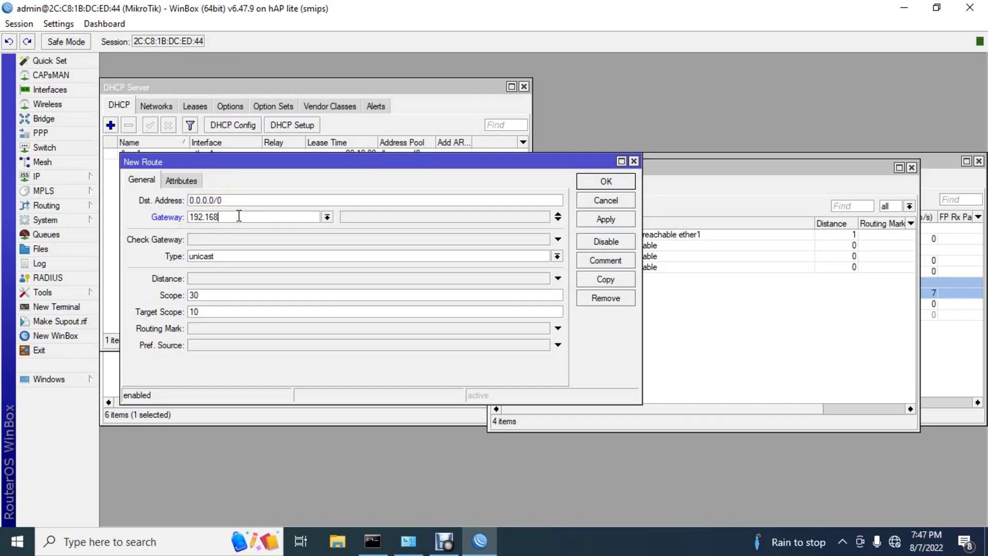
pyautogui.write('.0.1')
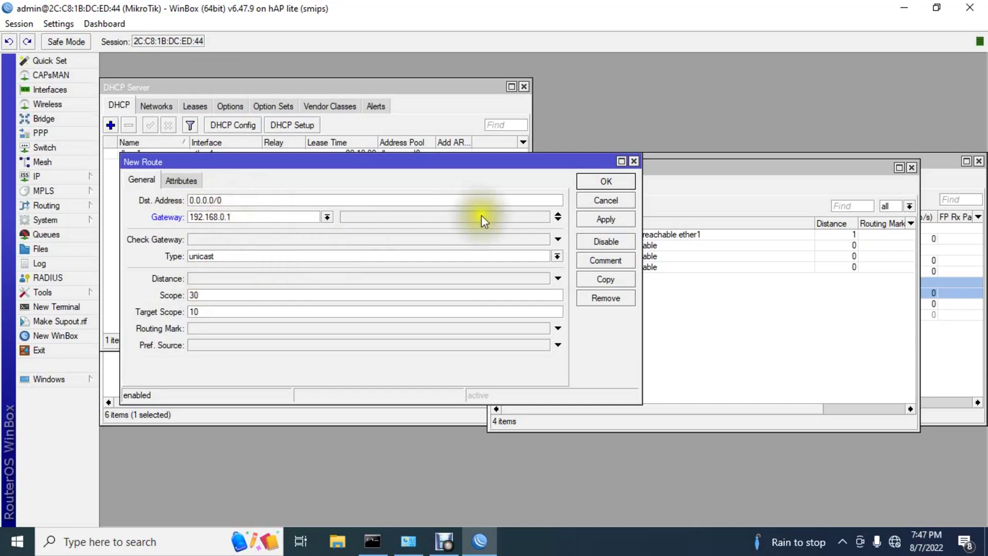
pyautogui.click(595, 220)
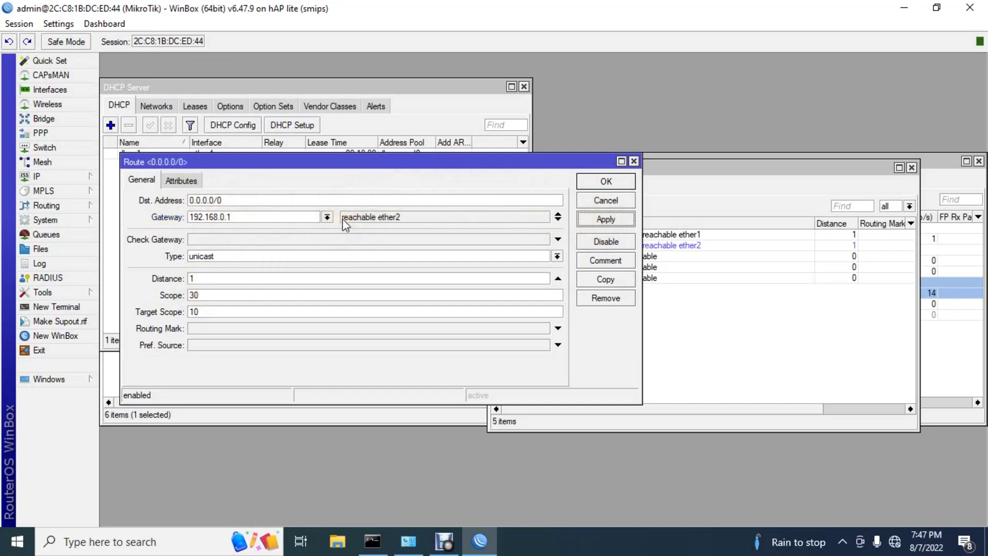
pyautogui.click(214, 279)
pyautogui.press('BackSpace')
pyautogui.write('2')
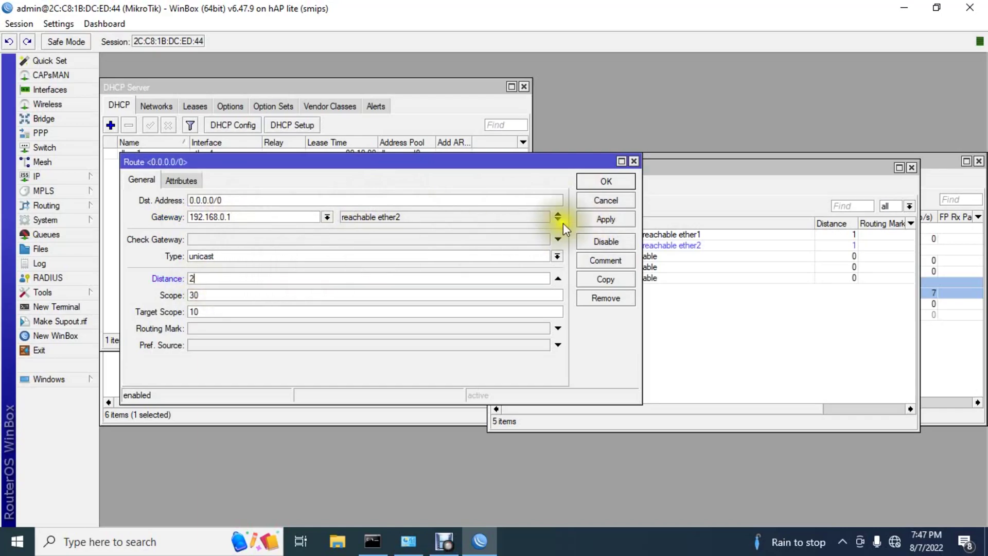
pyautogui.click(611, 182)
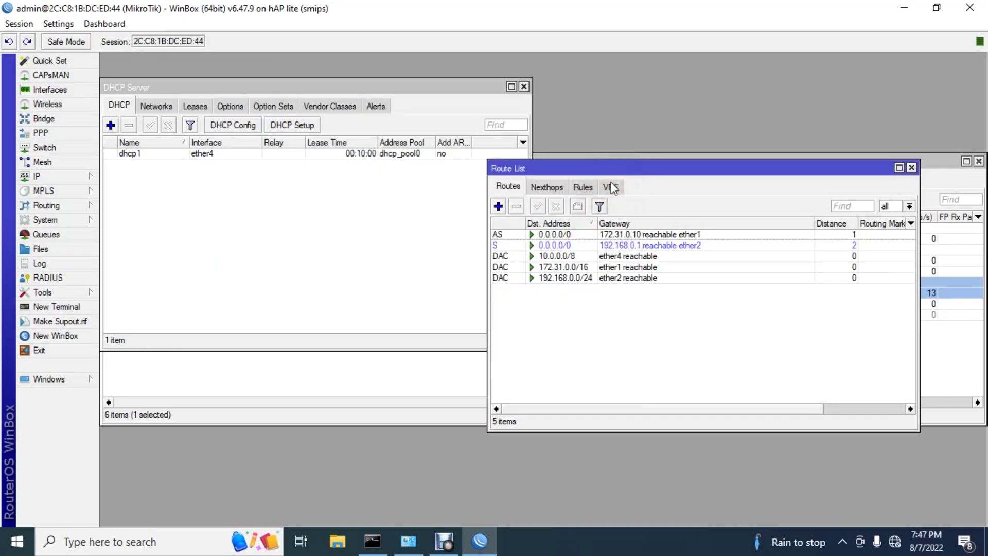
pyautogui.click(649, 241)
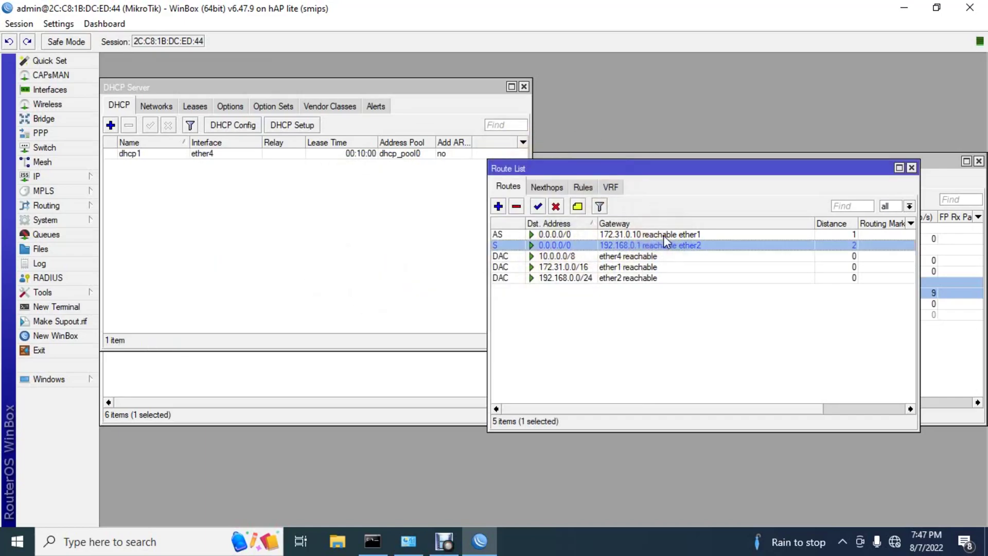
pyautogui.click(663, 235)
pyautogui.click(662, 244)
pyautogui.click(838, 244)
pyautogui.click(857, 240)
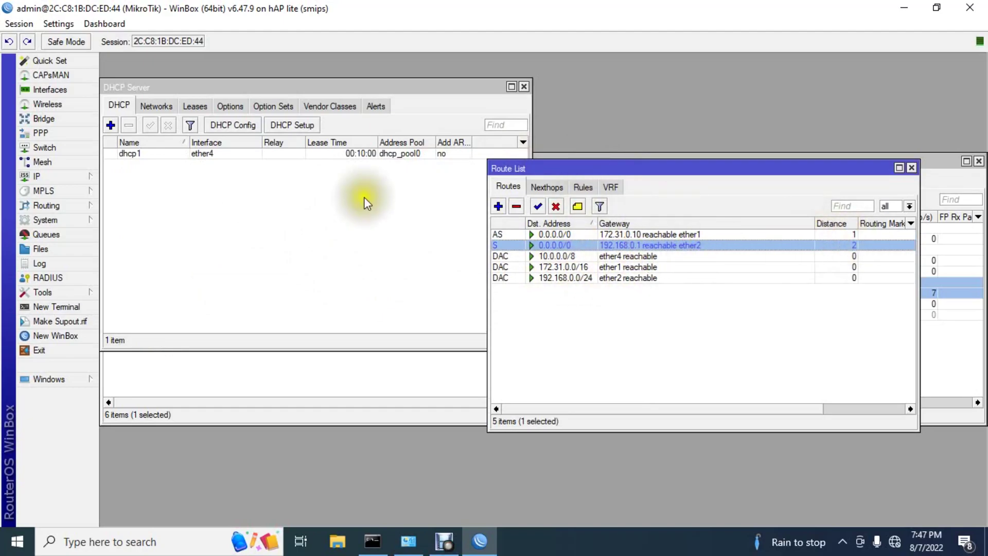
# - Add a firewall NAT rule in the srcnat chain with out interface ether1 and action masquerade, and save it
pyautogui.click(80, 176)
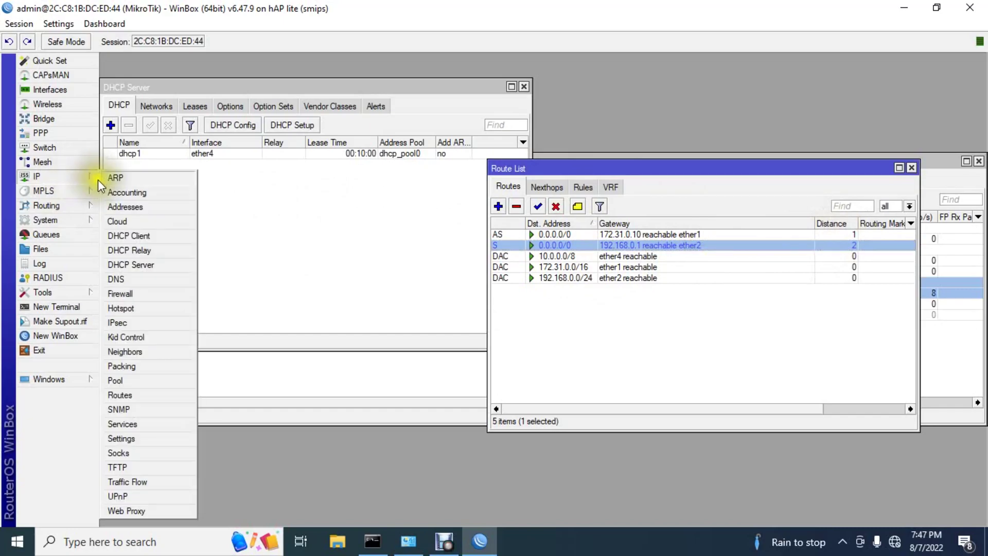
pyautogui.click(124, 292)
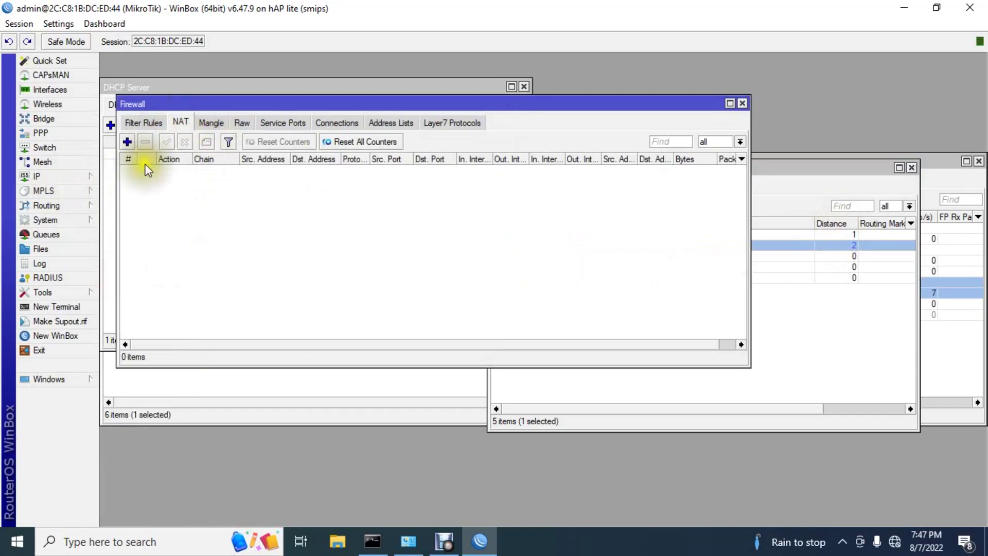
pyautogui.click(128, 143)
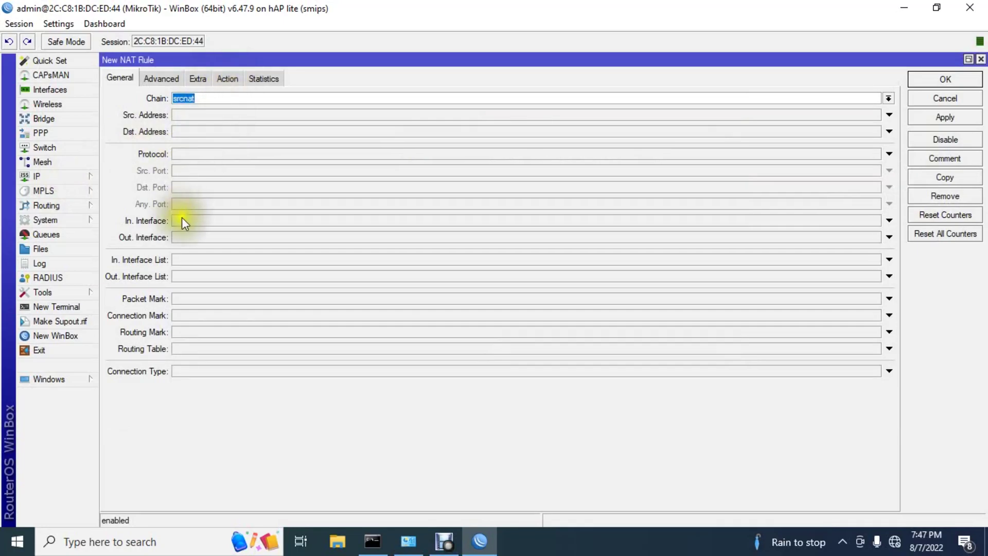
pyautogui.click(497, 238)
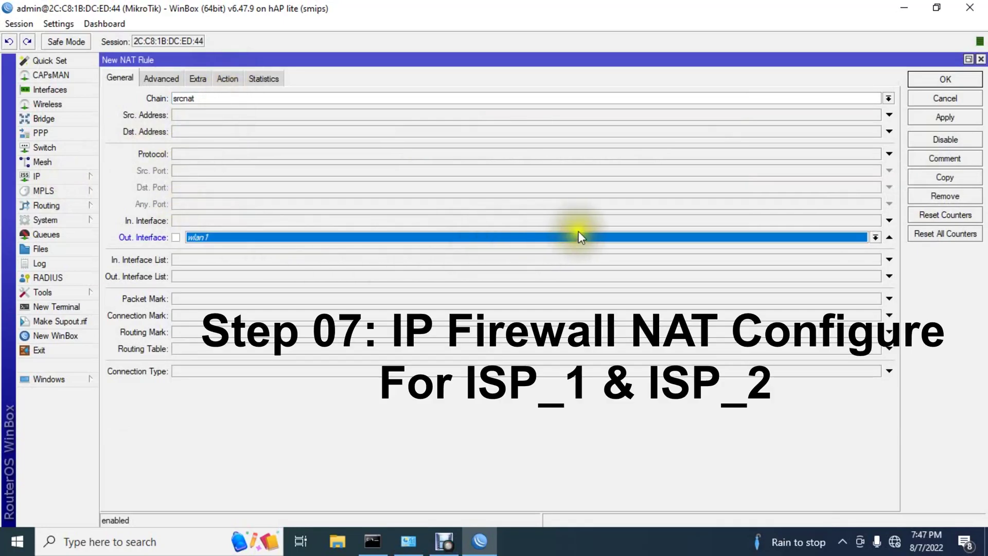
pyautogui.click(877, 238)
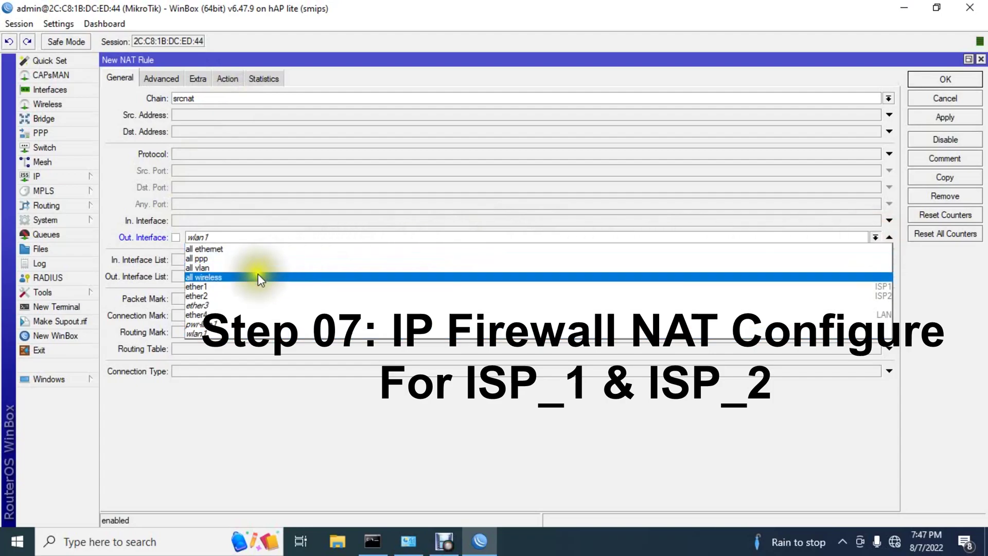
pyautogui.click(226, 286)
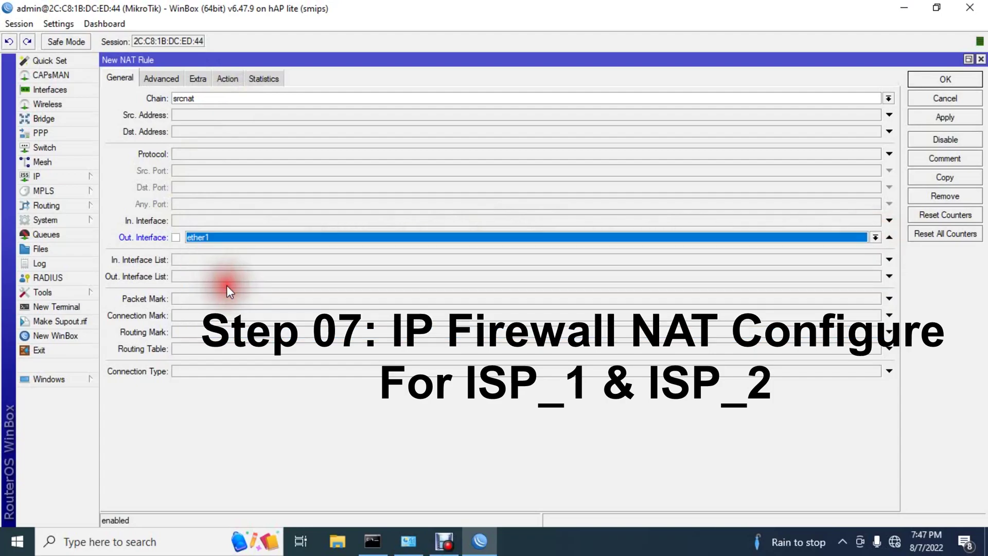
pyautogui.click(227, 78)
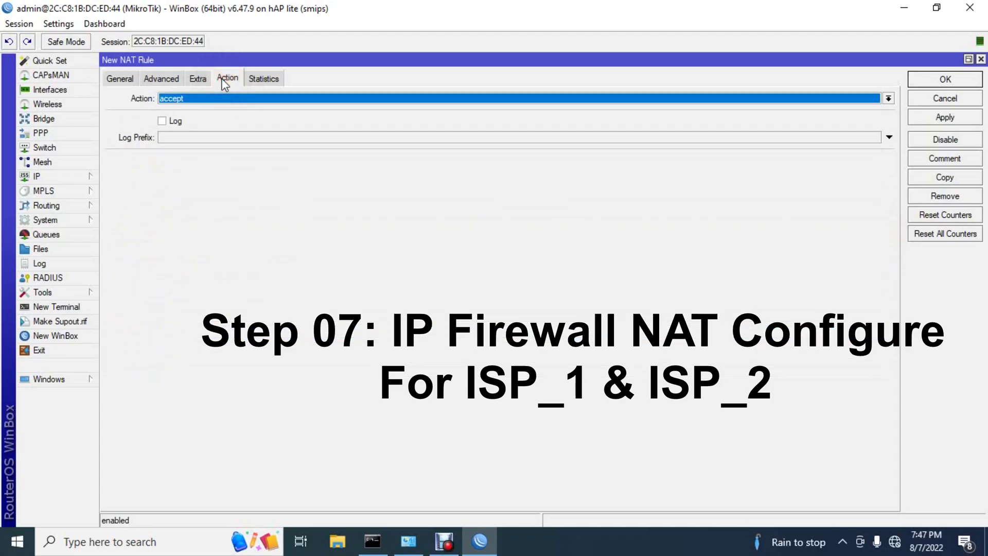
pyautogui.click(888, 98)
pyautogui.click(221, 166)
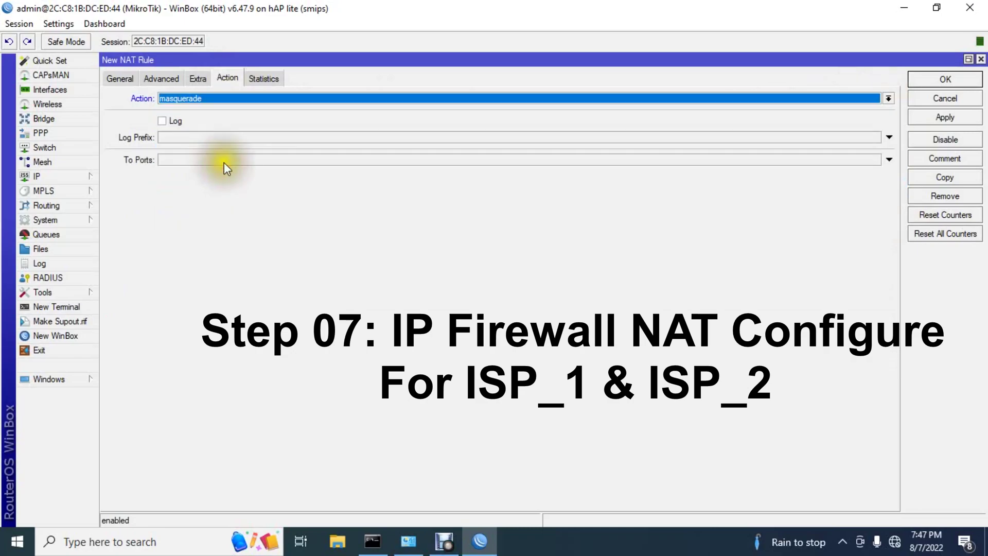
pyautogui.click(955, 118)
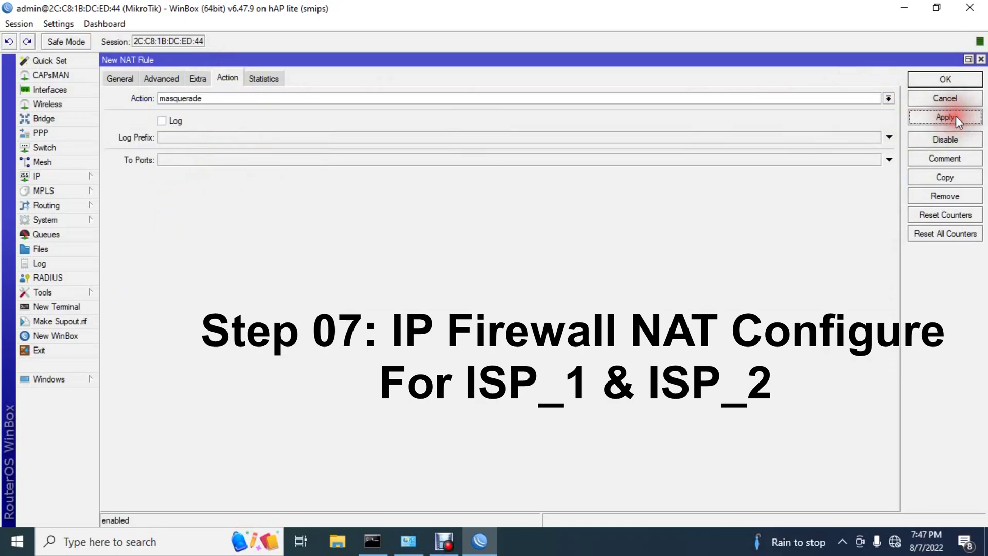
pyautogui.click(952, 80)
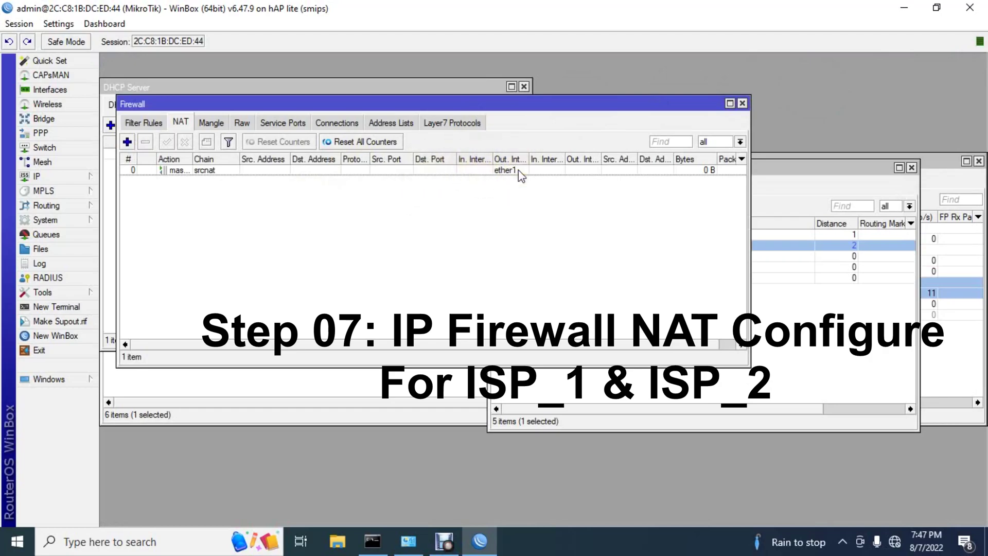
pyautogui.click(193, 172)
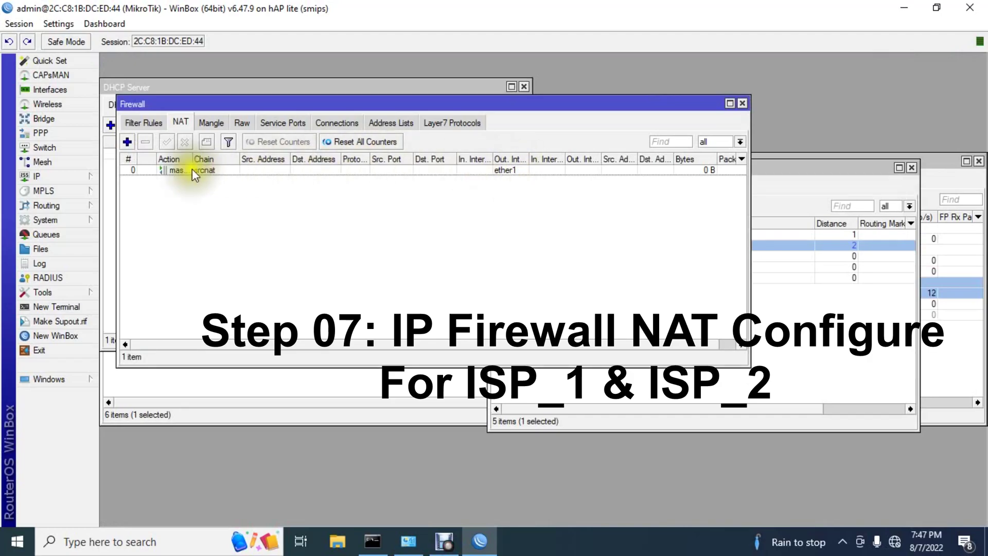
# - Add a second srcnat NAT rule with out interface ether2 and action masquerade, and save it
pyautogui.click(128, 142)
pyautogui.click(121, 77)
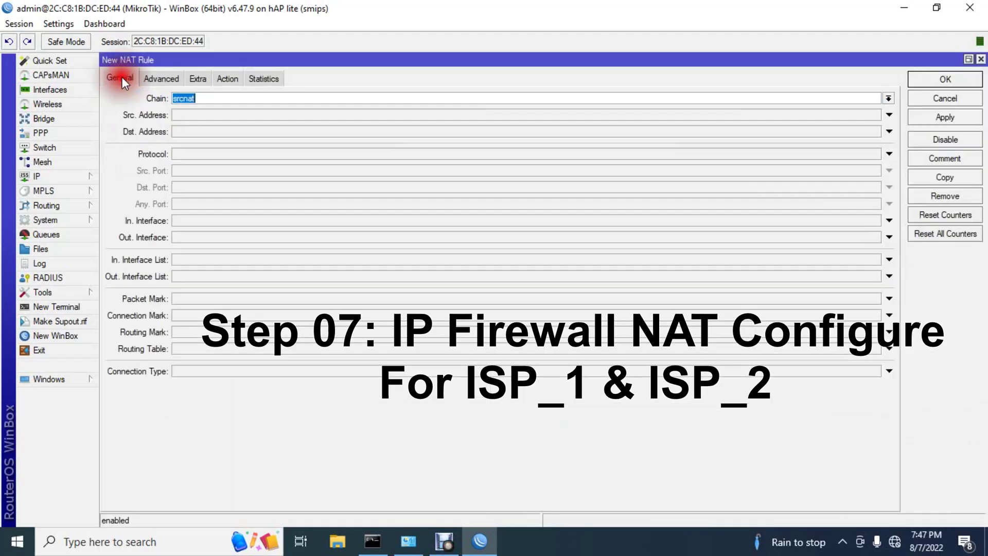
pyautogui.click(235, 236)
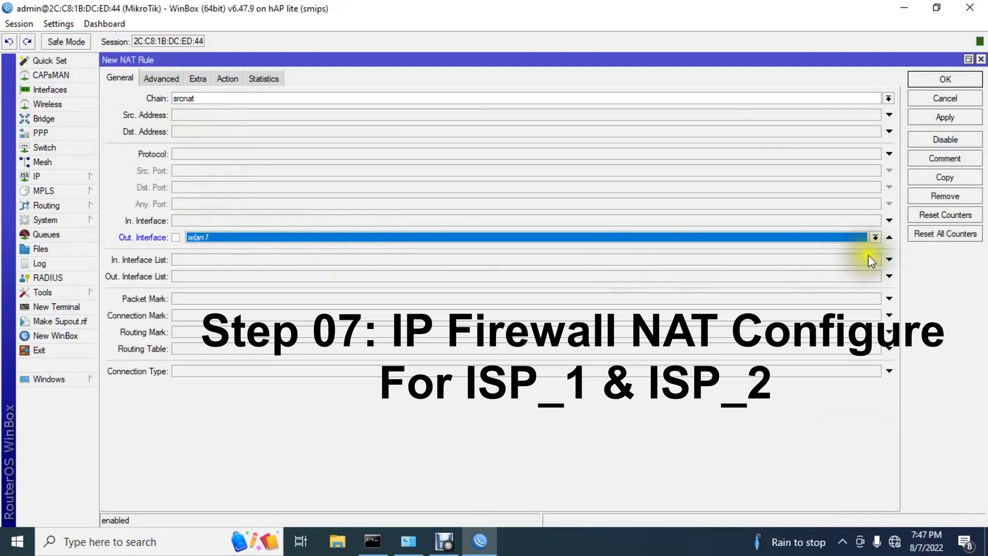
pyautogui.click(878, 237)
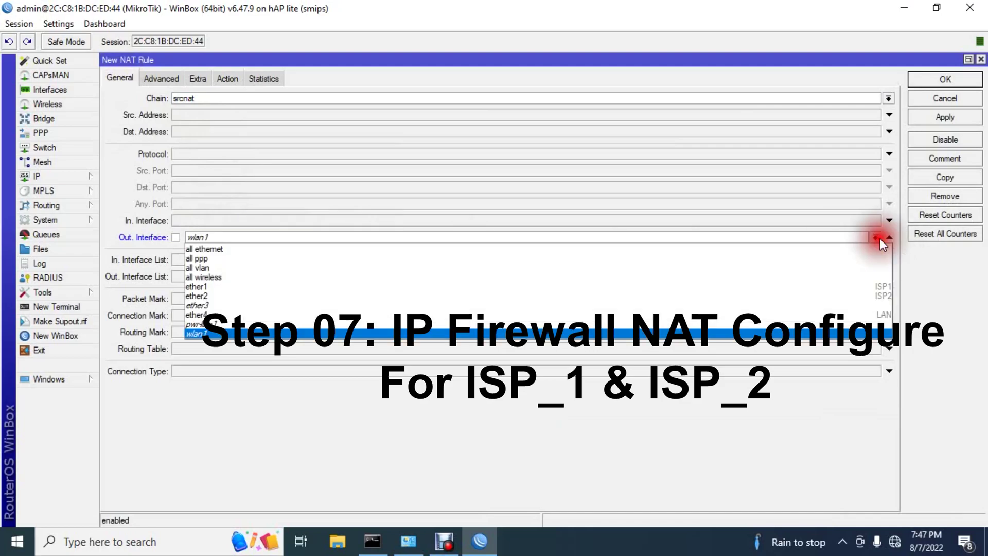
pyautogui.click(212, 296)
pyautogui.click(197, 239)
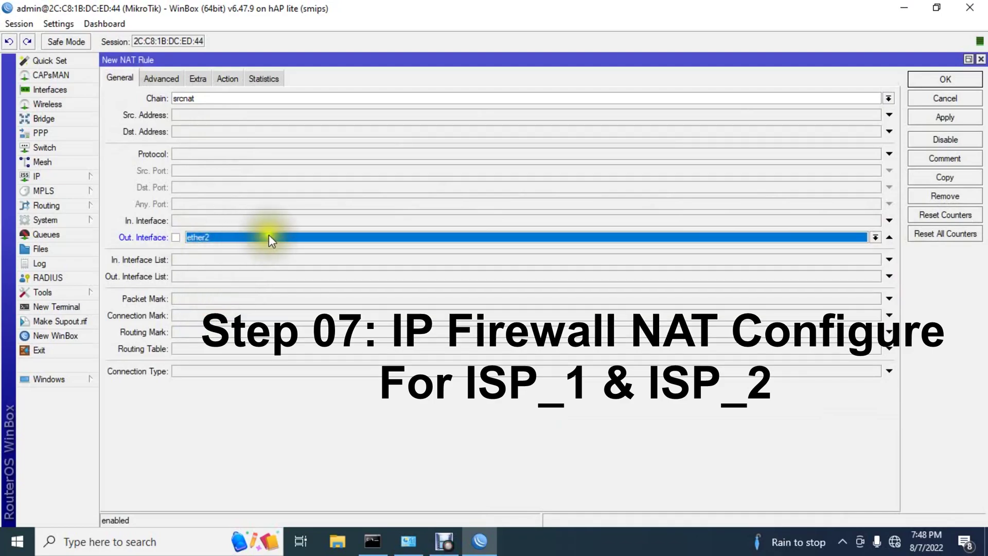
pyautogui.click(227, 79)
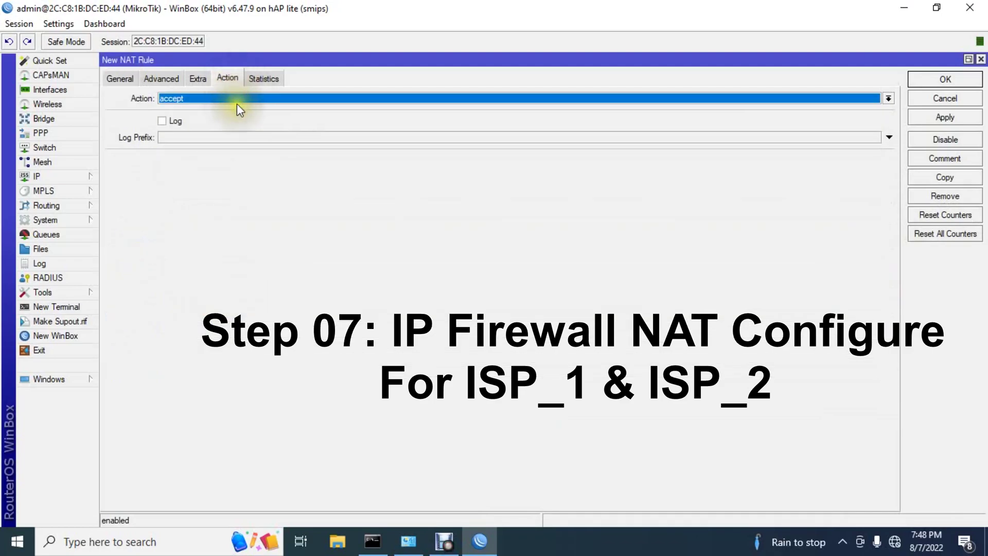
pyautogui.click(237, 103)
pyautogui.click(191, 168)
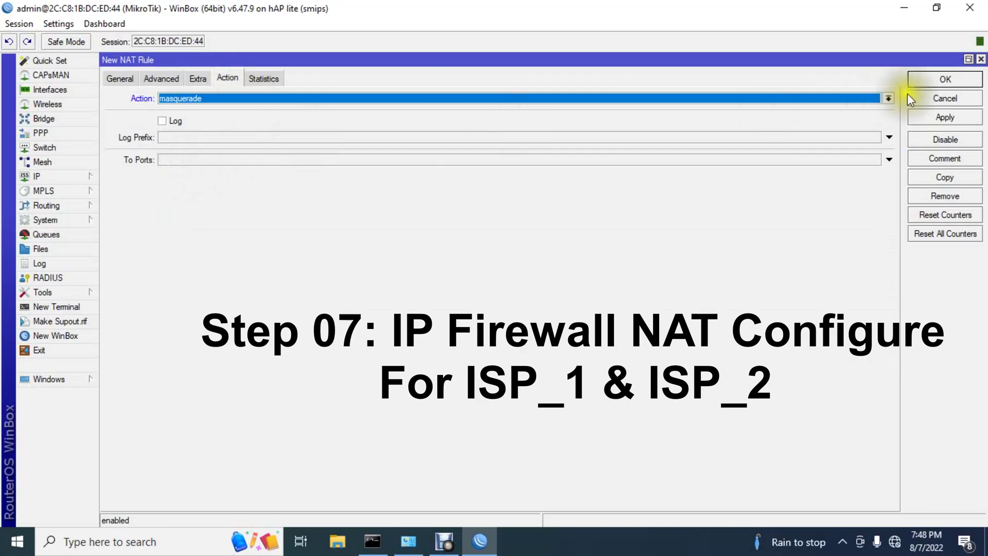
pyautogui.click(943, 117)
pyautogui.click(946, 80)
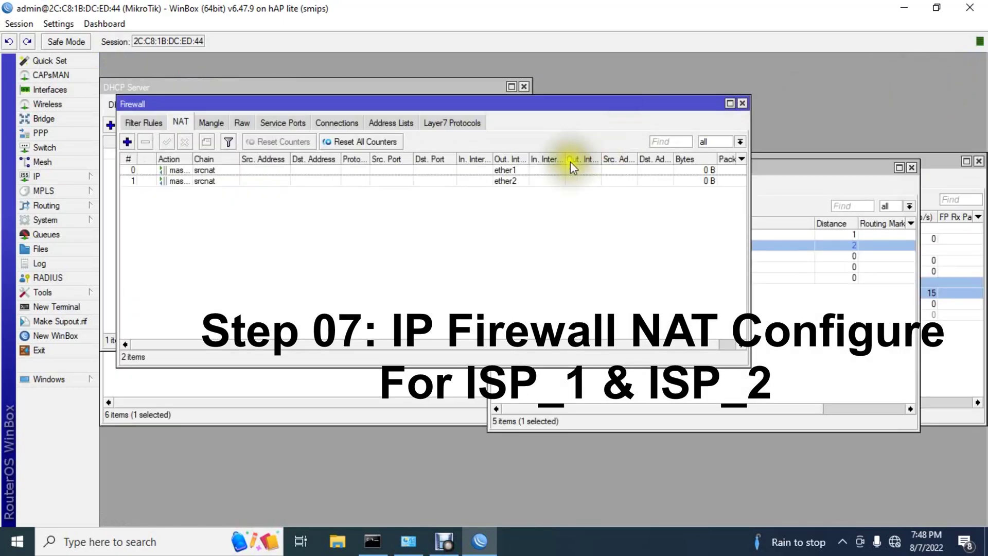
pyautogui.click(462, 170)
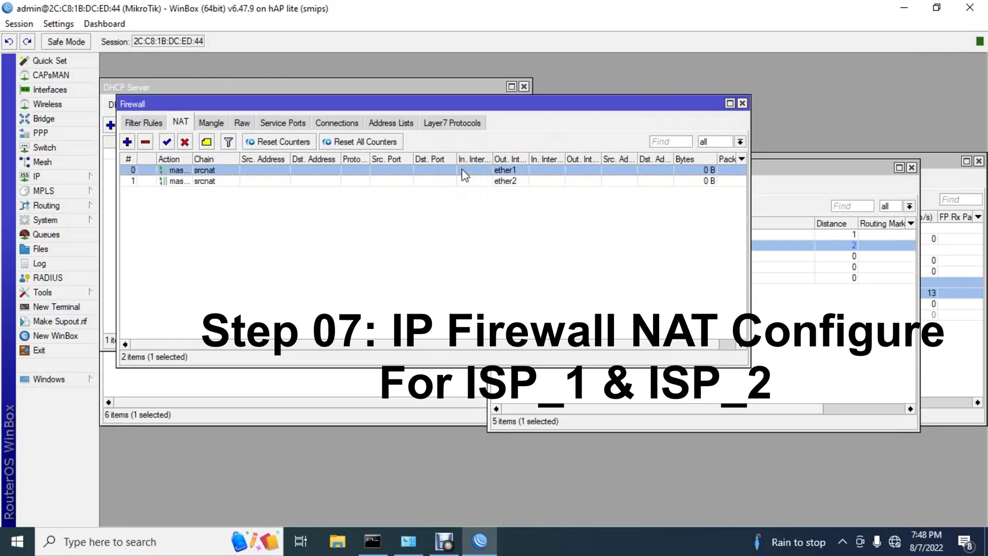
pyautogui.click(410, 173)
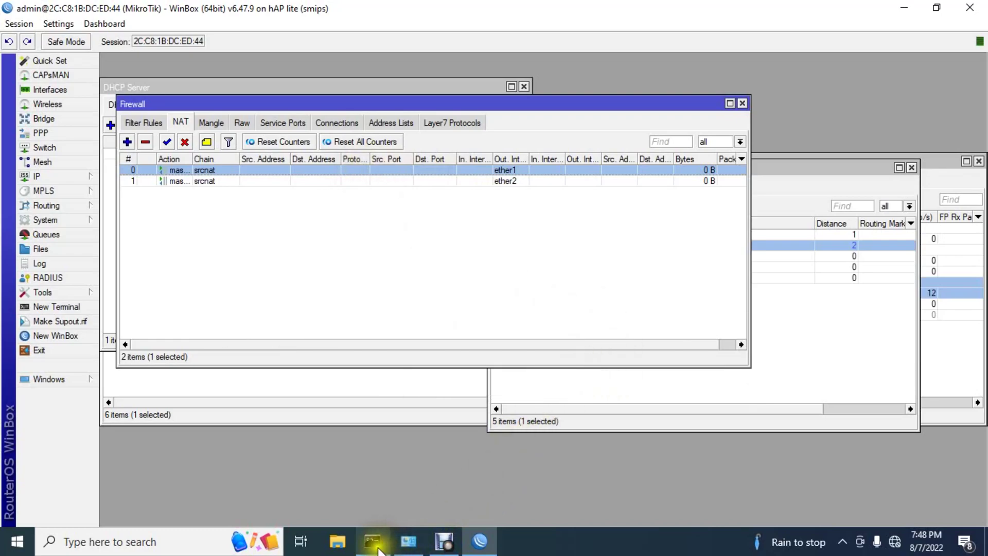
# - Switch to the Windows Command Prompt, stop the running ping and restart it with ping 8.8.8.8 -t
pyautogui.moveTo(373, 539)
pyautogui.click(390, 509)
pyautogui.click(378, 280)
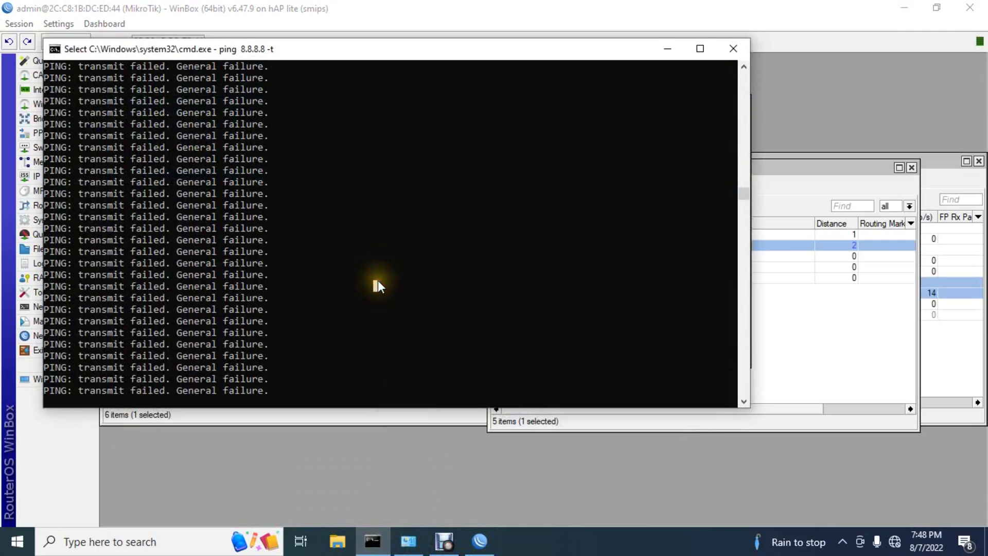
pyautogui.hotkey('ctrl', 'c')
pyautogui.hotkey('ctrl', 'c')
pyautogui.press('Return')
pyautogui.press('Return')
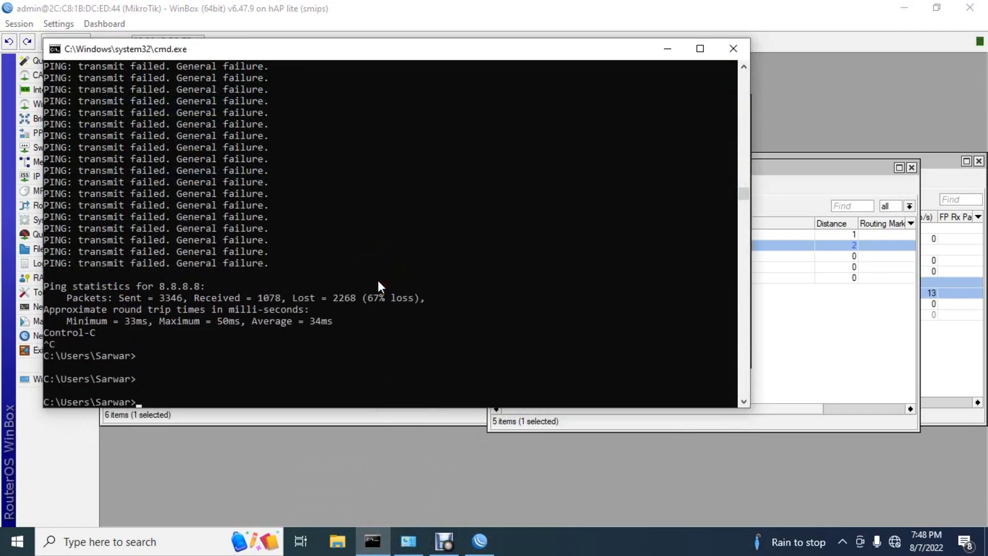
pyautogui.press('Up')
pyautogui.press('Return')
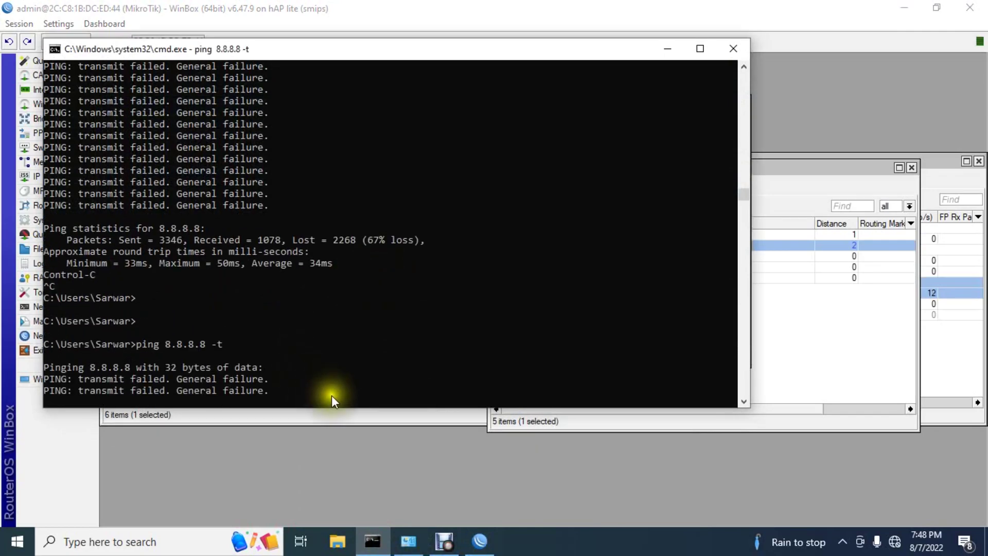
# - Return to WinBox and ping 8.8.8.8 from a new router terminal to test the router's internet access
pyautogui.click(325, 416)
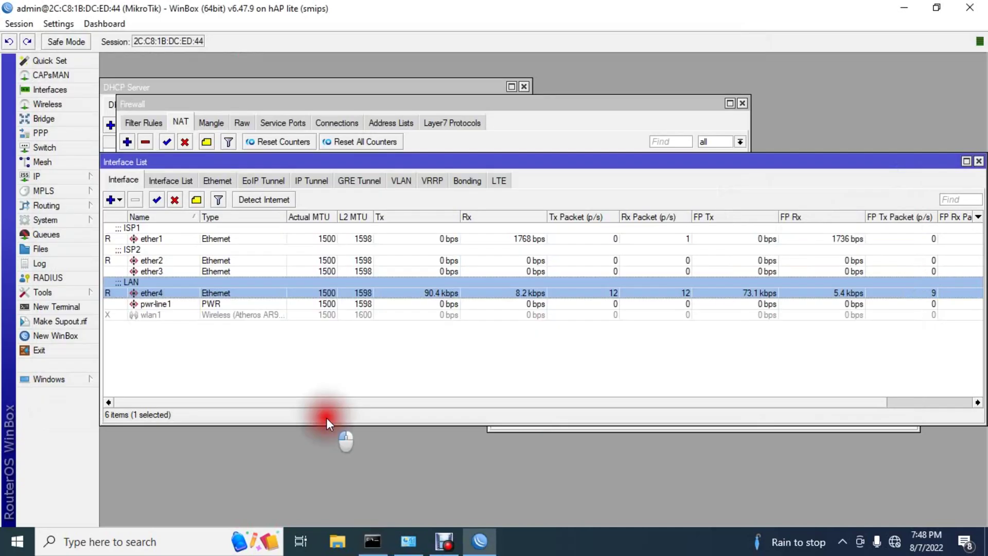
pyautogui.click(57, 306)
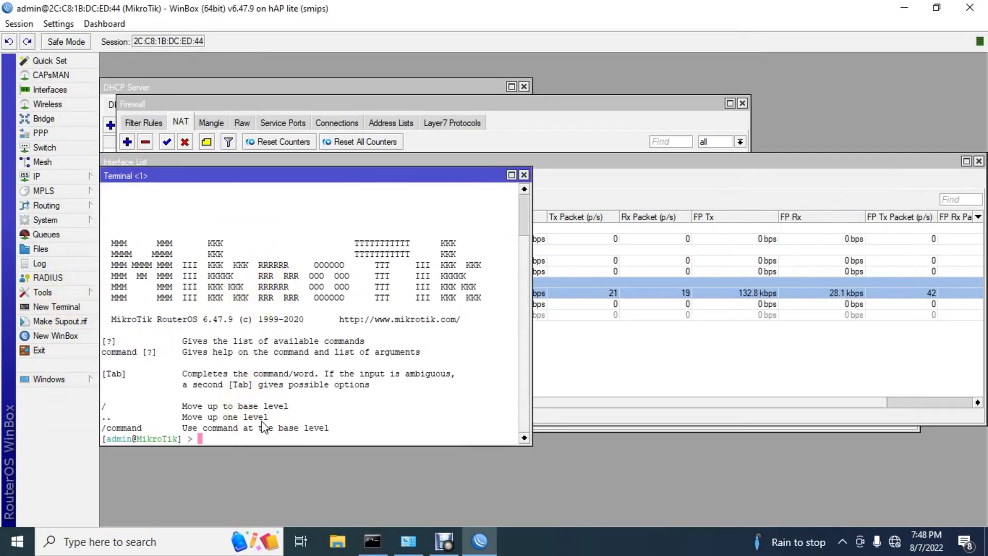
pyautogui.write('ping ')
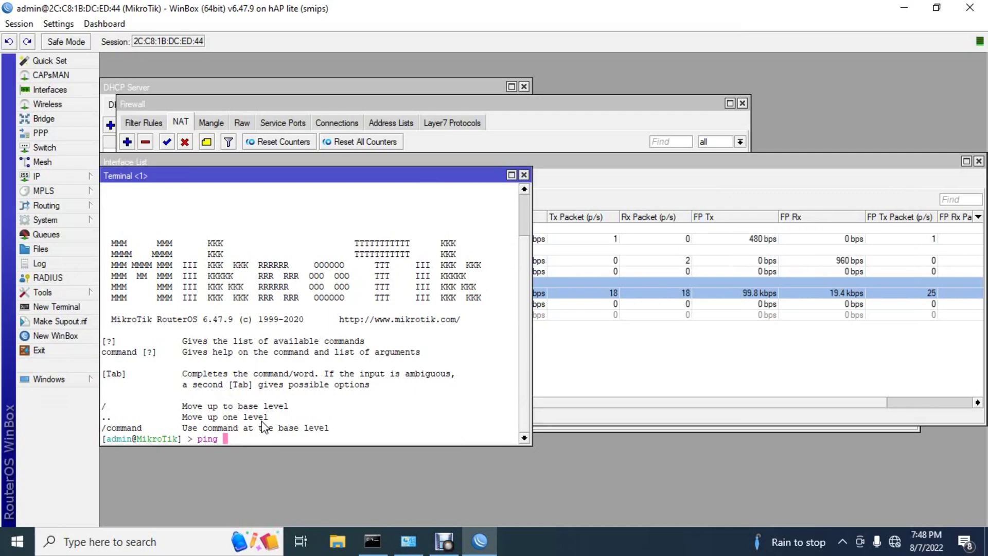
pyautogui.write('8.8.8.8')
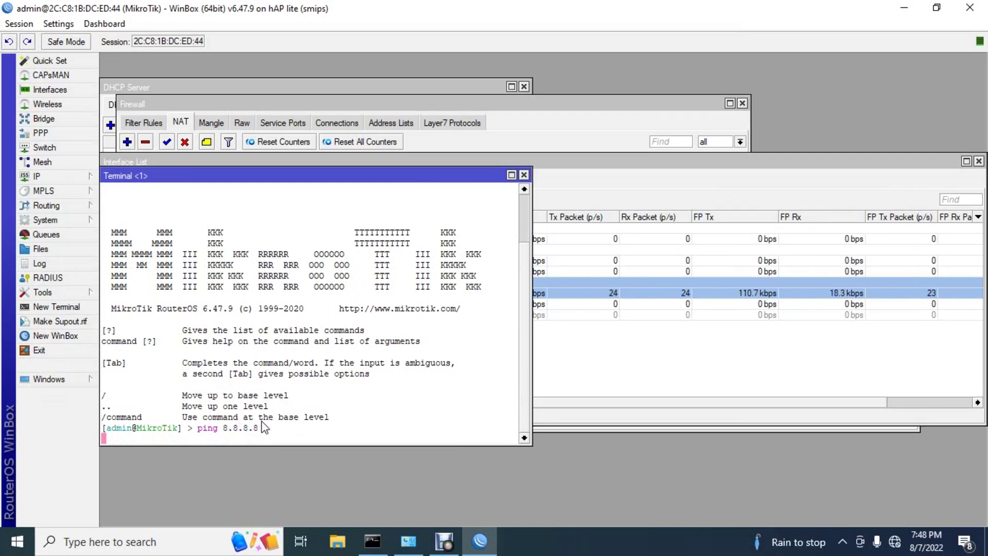
pyautogui.press('Return')
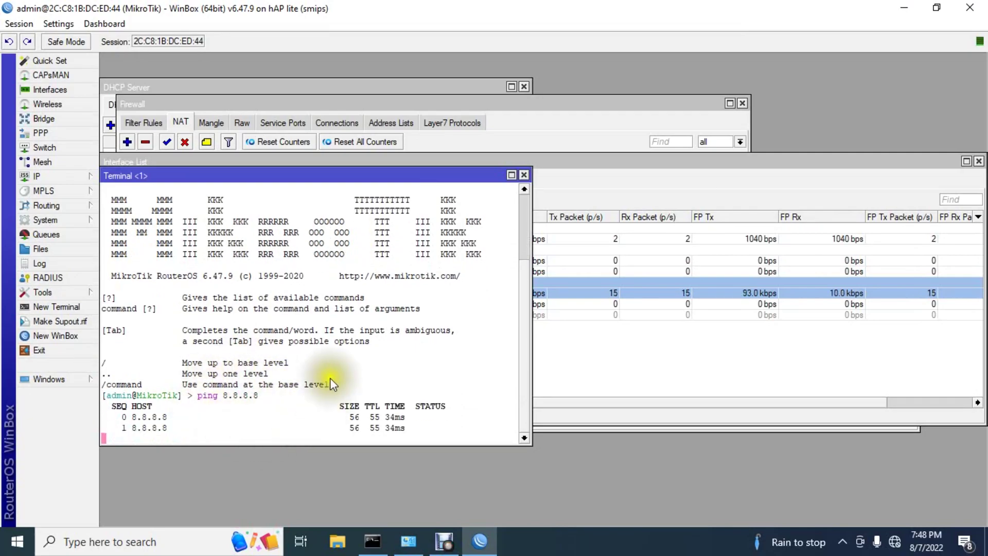
# - Open the Windows adapter options from the network settings, then disable and re-enable the Ethernet adapter
pyautogui.rightClick(898, 544)
pyautogui.click(917, 520)
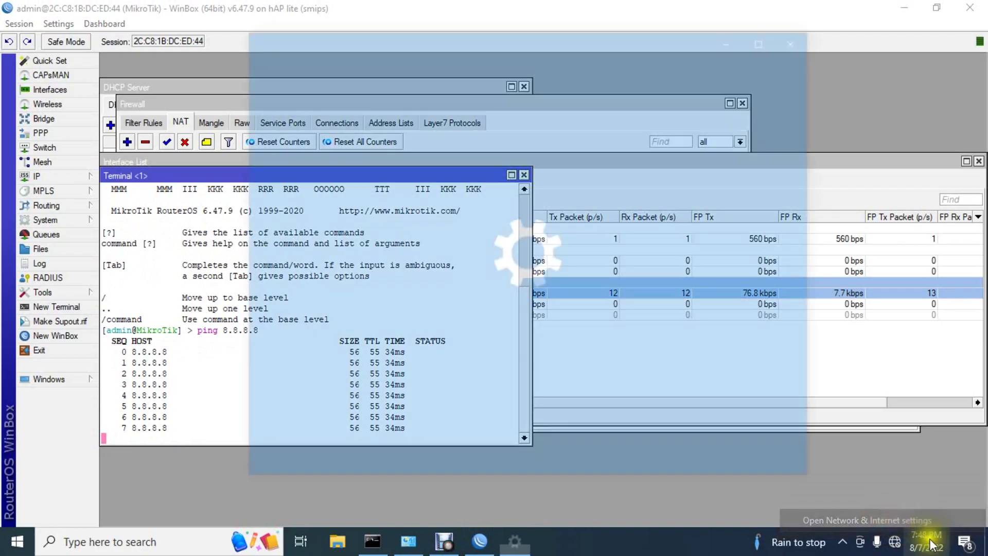
pyautogui.click(363, 231)
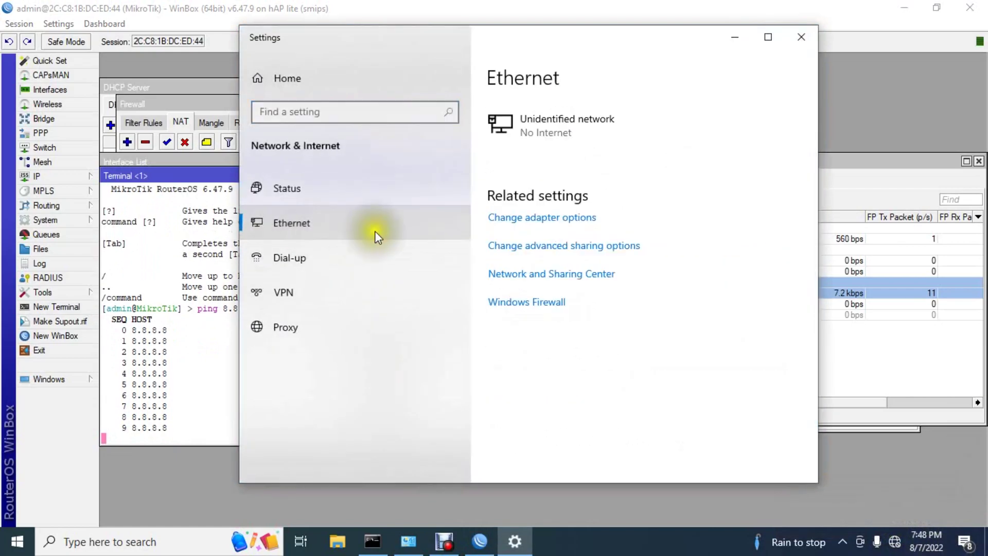
pyautogui.click(584, 283)
pyautogui.click(73, 186)
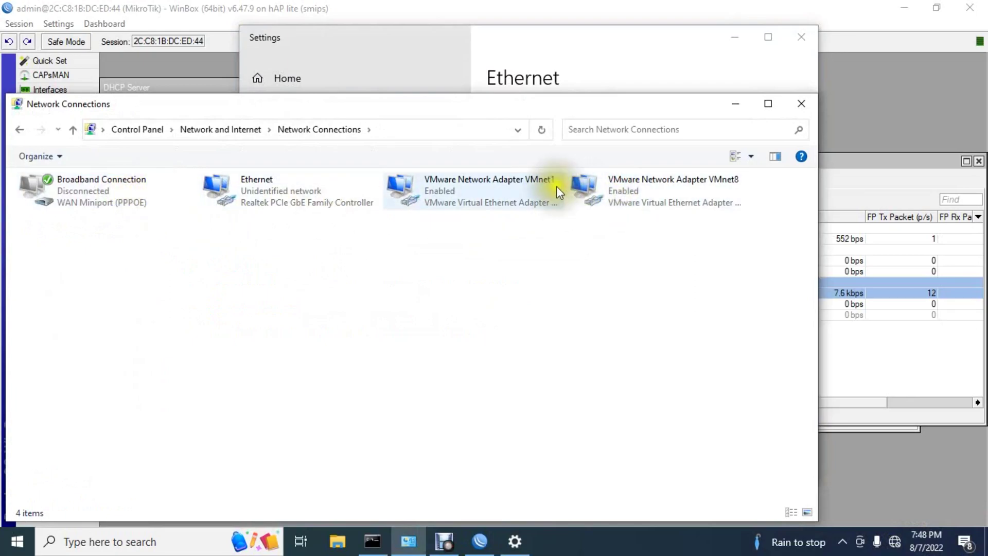
pyautogui.click(291, 181)
pyautogui.rightClick(291, 181)
pyautogui.click(323, 192)
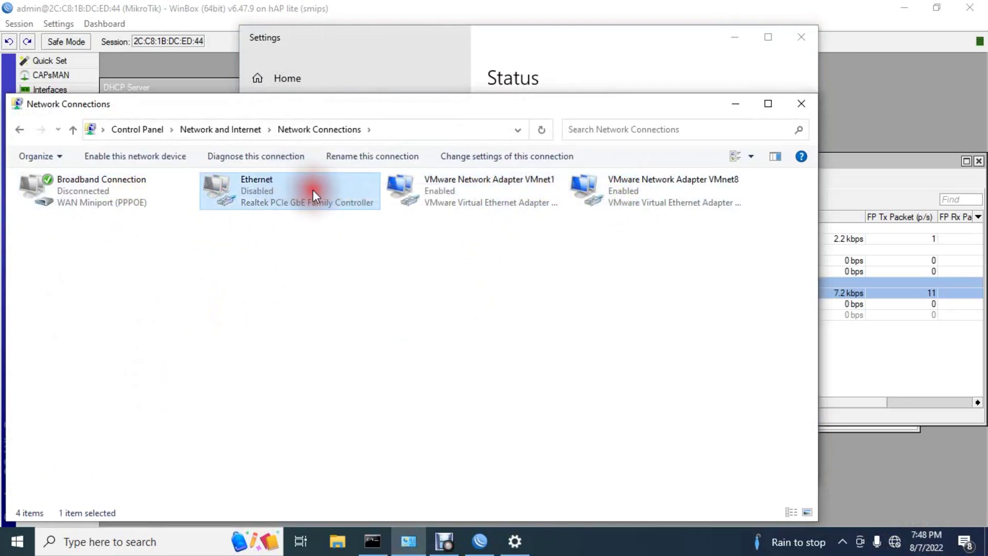
pyautogui.rightClick(313, 191)
pyautogui.click(341, 200)
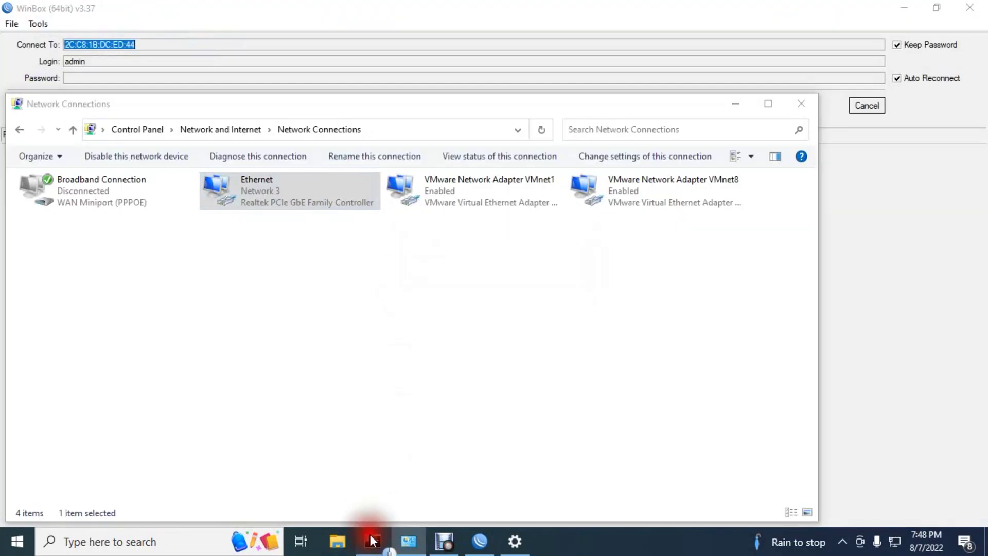
# - Switch back to the Command Prompt and check the continuous ping to 8.8.8.8 from the PC
pyautogui.click(372, 541)
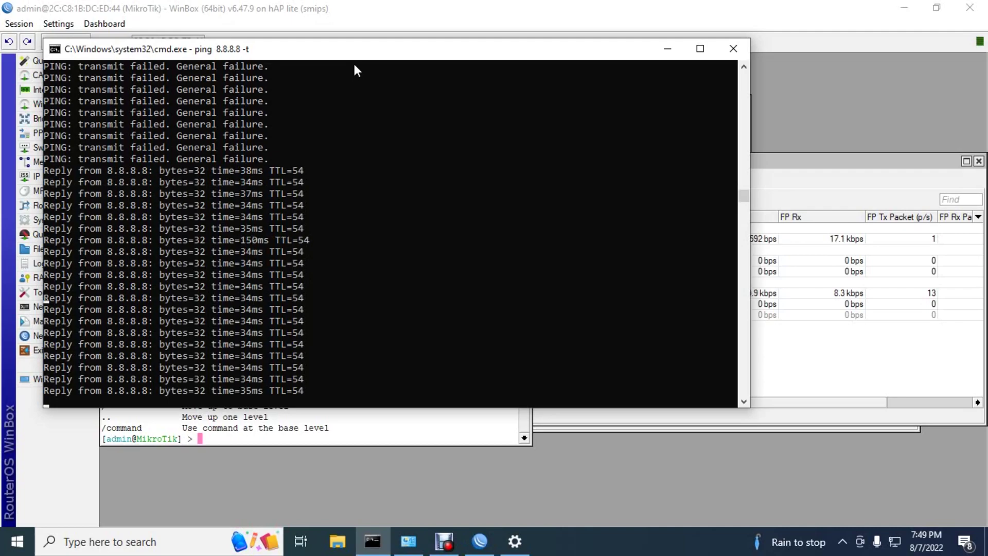
pyautogui.click(452, 47)
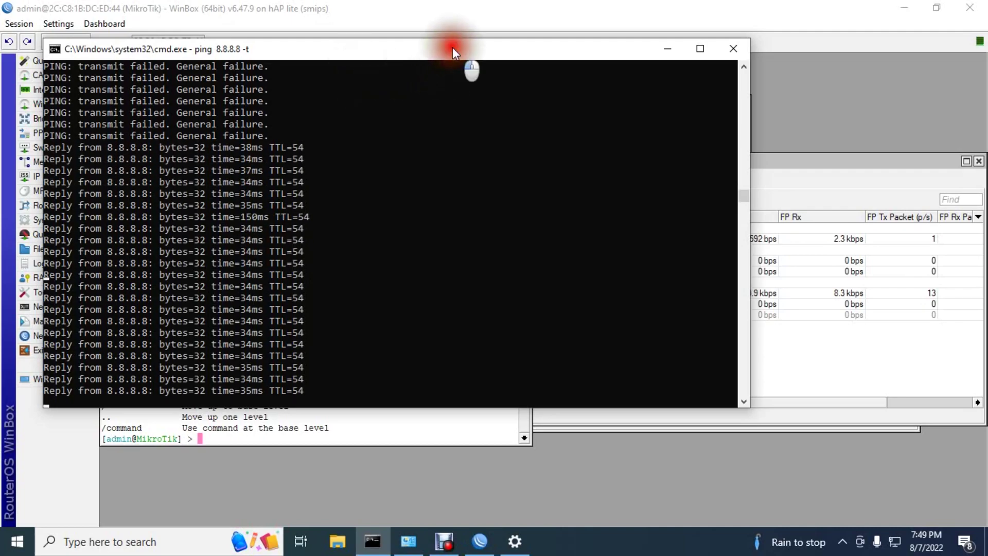
# - Switch to WinBox, open the router's IP address list and disable the ISP1 address 172.31.0.9/16 on ether1
pyautogui.moveTo(452, 47); pyautogui.dragTo(369, 304)
pyautogui.click(86, 174)
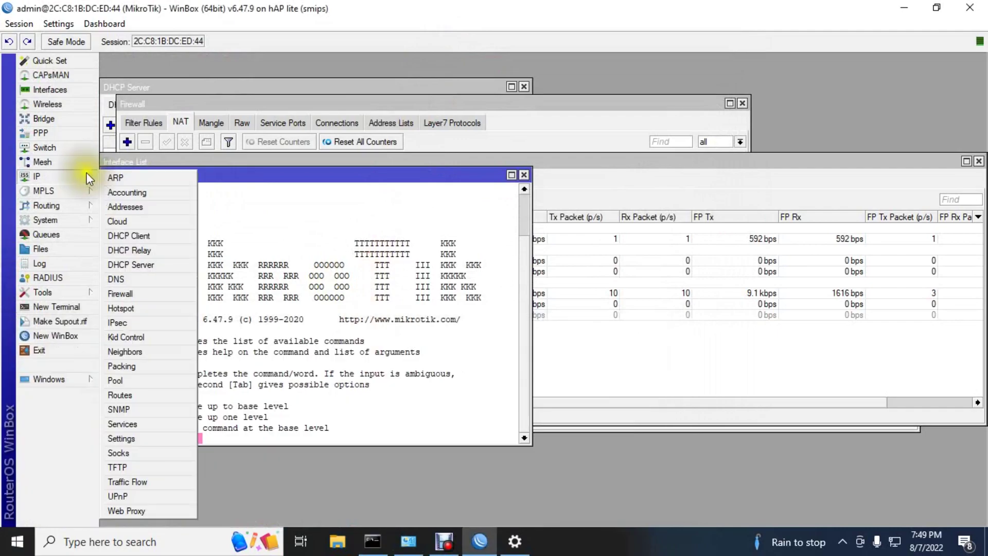
pyautogui.click(133, 209)
pyautogui.click(468, 167)
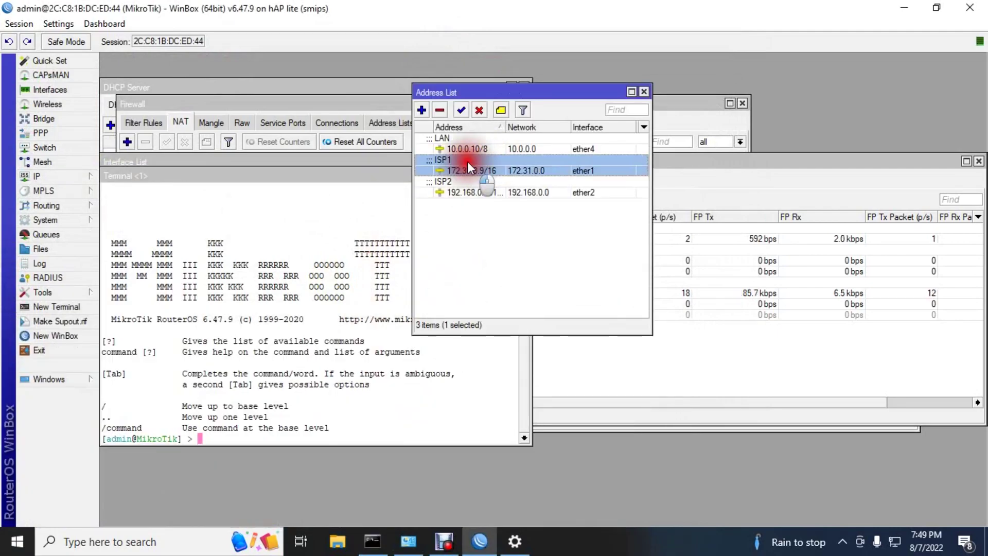
pyautogui.rightClick(468, 164)
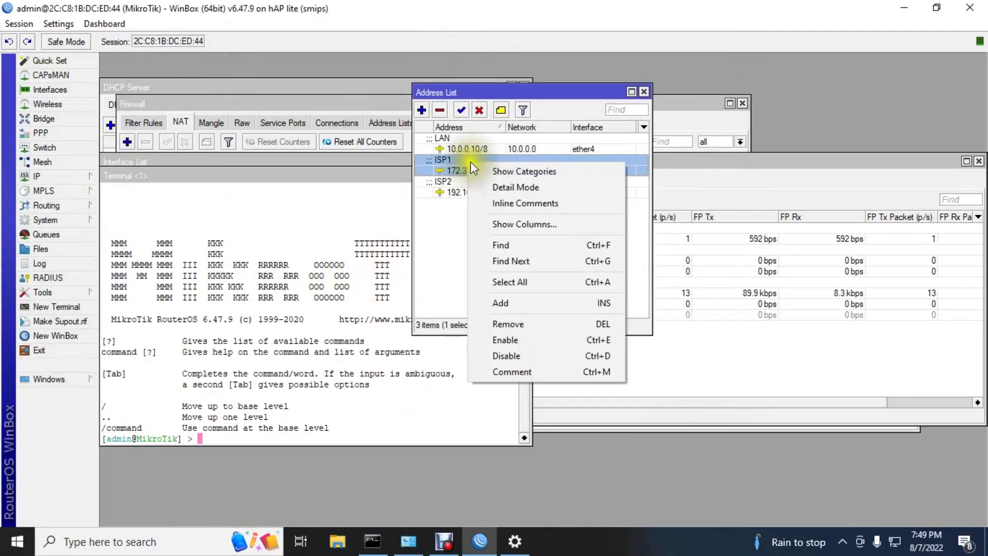
pyautogui.click(478, 112)
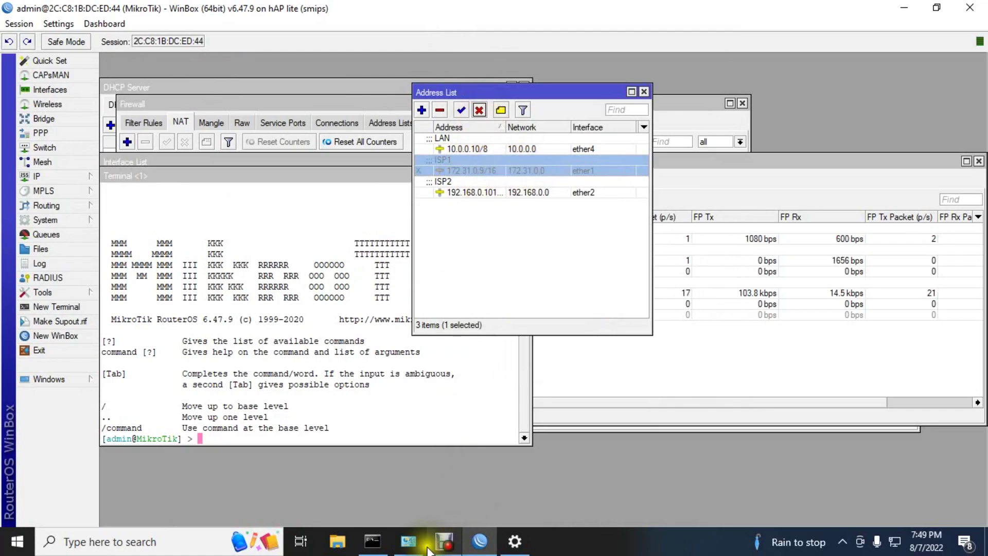
# - Switch to the Command Prompt and examine the ping replies from 8.8.8.8 around the ISP1 cut-off
pyautogui.click(372, 543)
pyautogui.click(266, 421)
pyautogui.moveTo(278, 338); pyautogui.dragTo(485, 61)
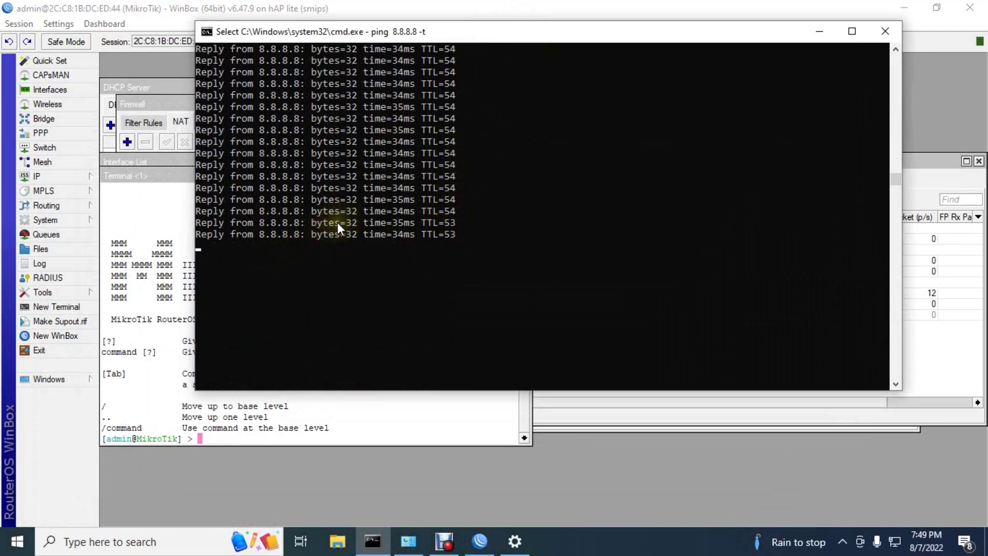
pyautogui.scroll(2, 344, 221)
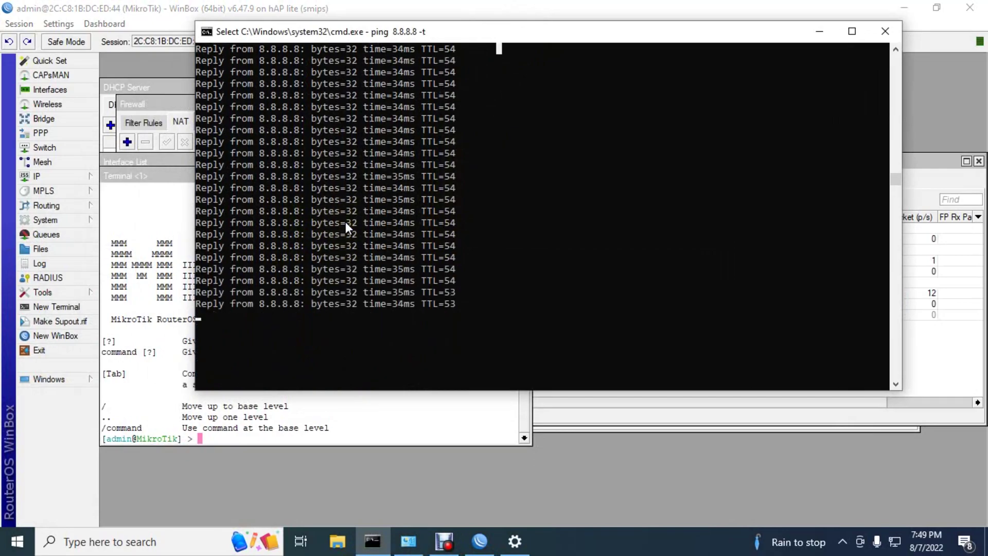
pyautogui.scroll(3, 345, 222)
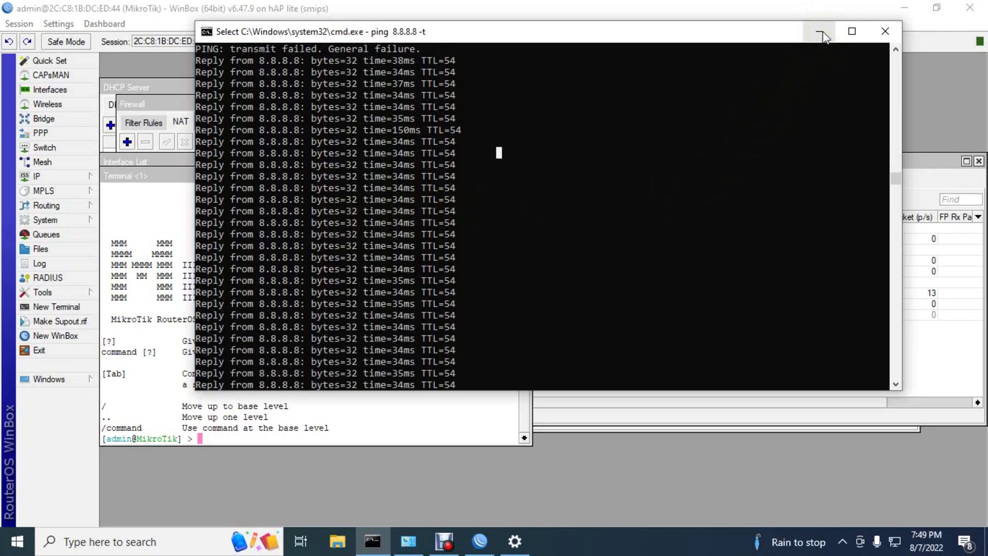
pyautogui.click(727, 138)
pyautogui.scroll(-6, 708, 152)
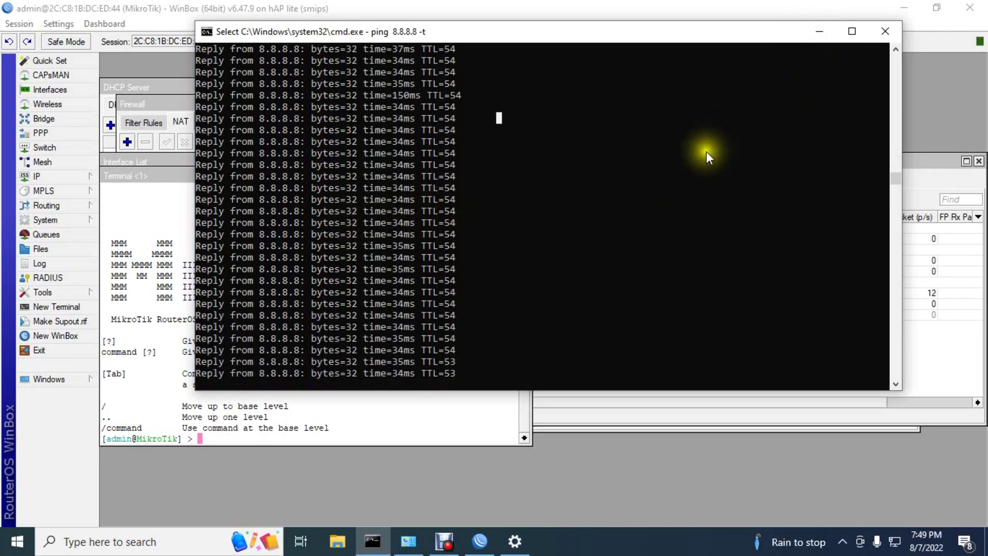
# - Stop the running ping and restart it with ping 8.8.8.8 -t
pyautogui.click(437, 248)
pyautogui.hotkey('ctrl', 'c')
pyautogui.hotkey('ctrl', 'c')
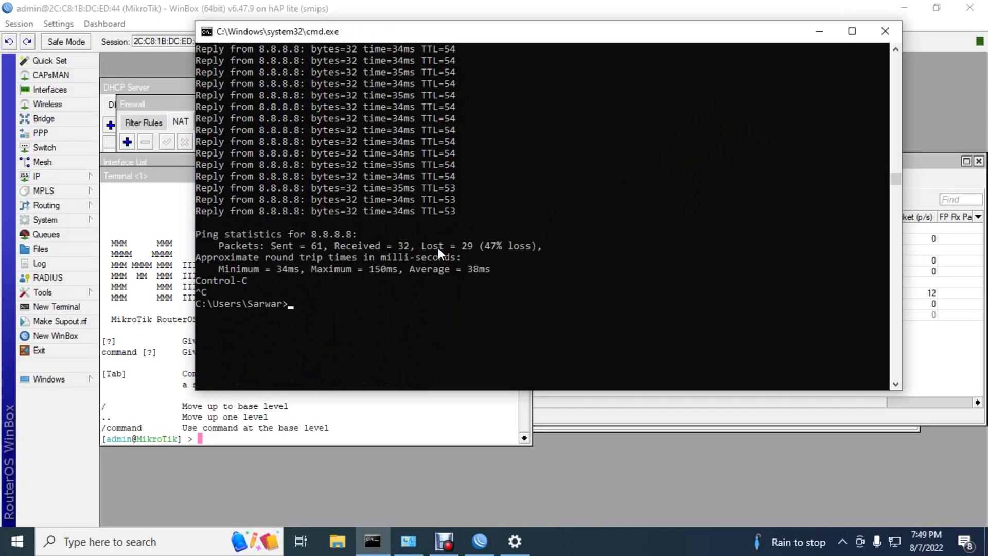
pyautogui.press('Up')
pyautogui.press('Return')
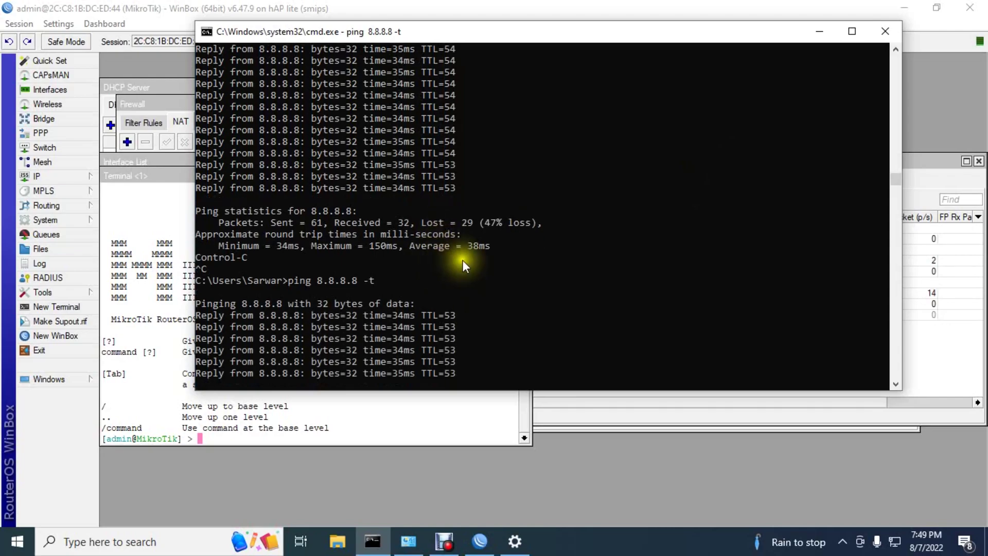
# - Back in WinBox's address list, re-enable the ISP1 address on ether1 and disable the ISP2 address on ether2
pyautogui.moveTo(767, 35); pyautogui.dragTo(617, 246)
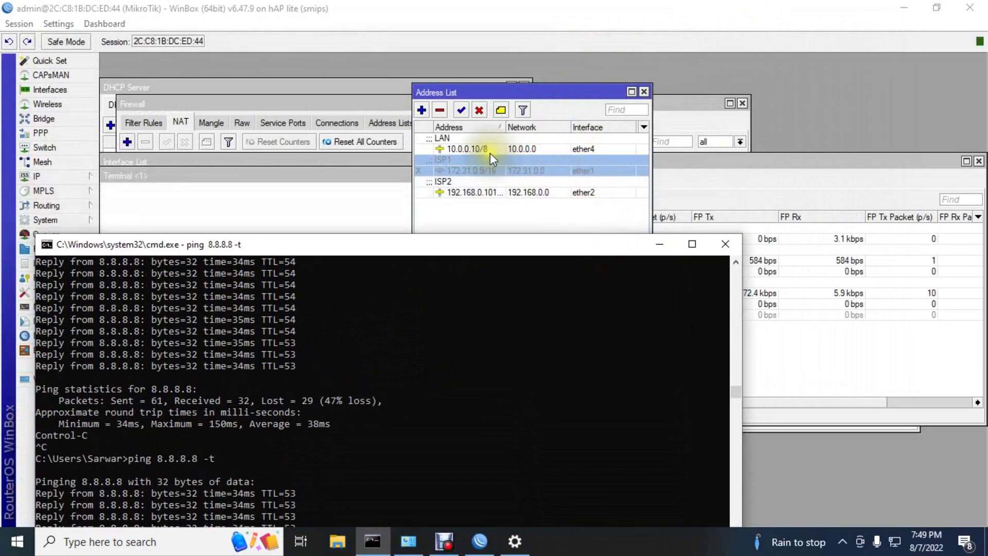
pyautogui.click(458, 113)
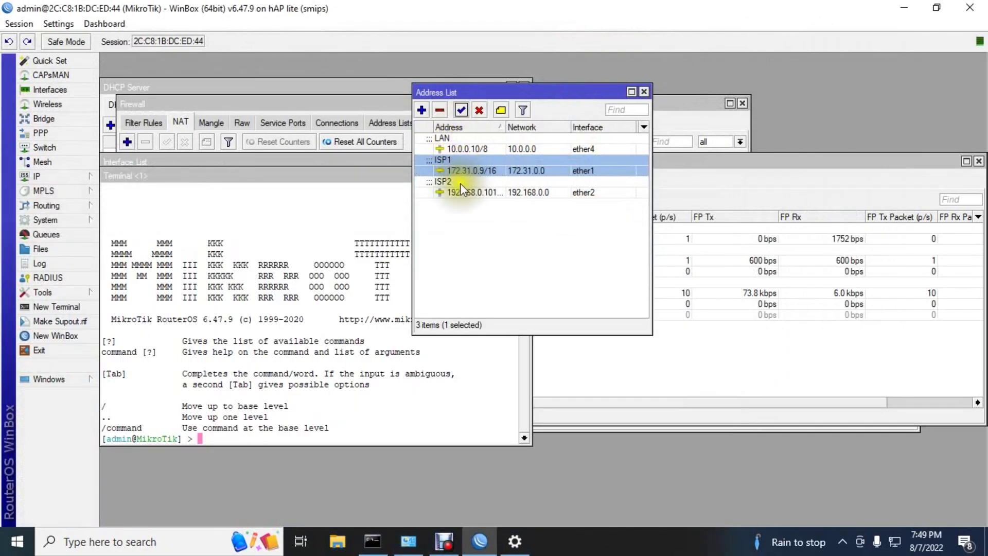
pyautogui.click(461, 191)
pyautogui.click(480, 111)
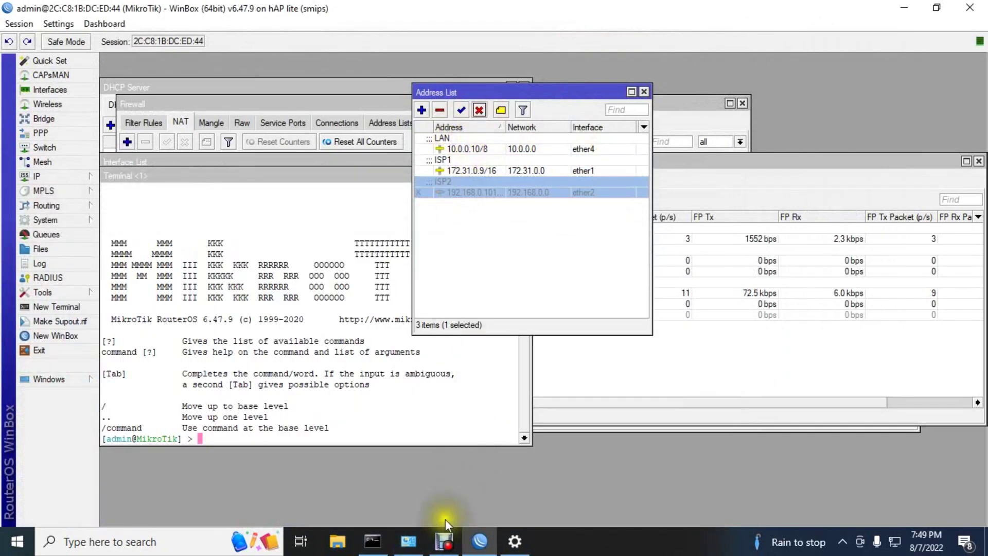
# - Switch to the Command Prompt and check how the continuous ping to 8.8.8.8 behaves with ISP2 disabled
pyautogui.click(372, 542)
pyautogui.moveTo(431, 243); pyautogui.dragTo(639, 44)
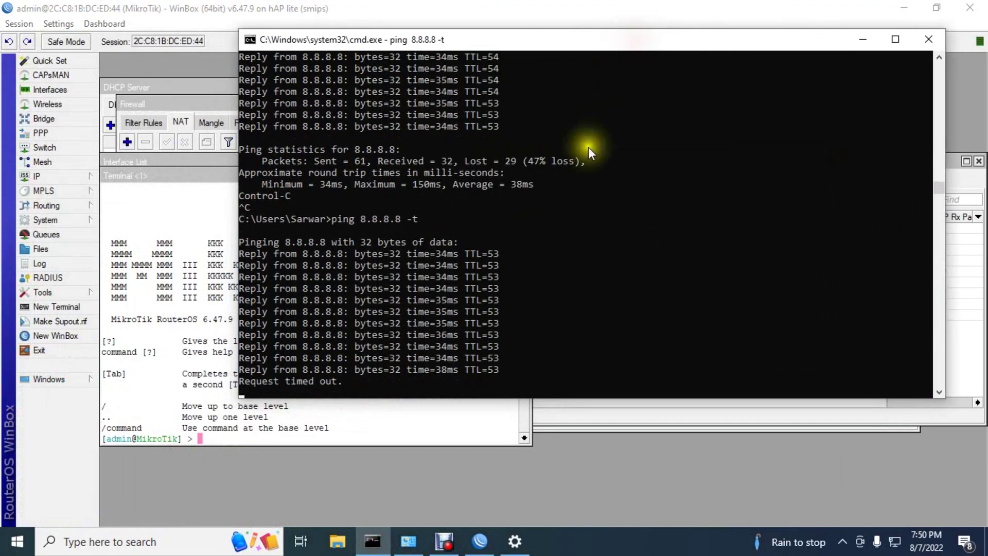
pyautogui.scroll(-4, 510, 300)
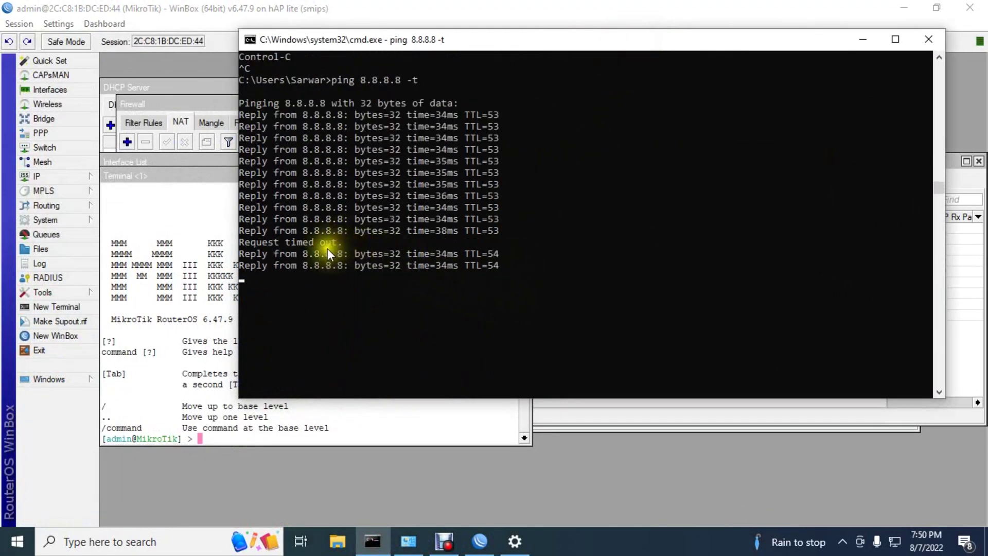